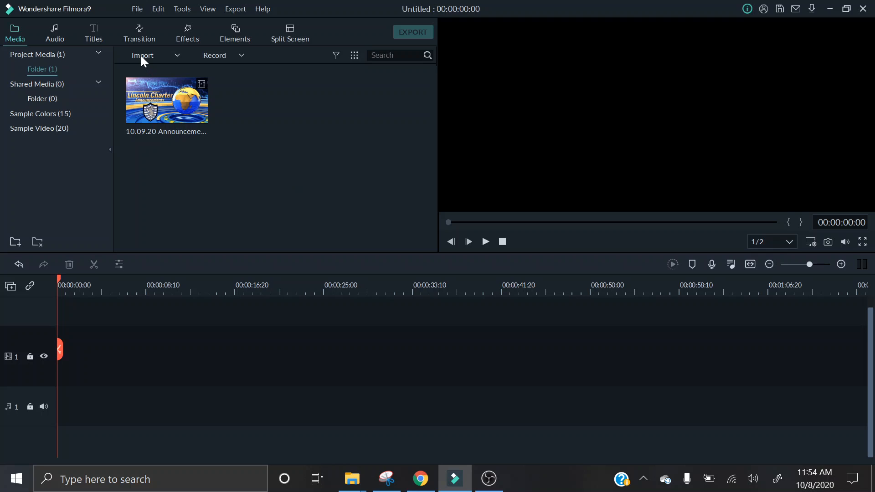
Import the six media files from 20201008_071306.mp4 through 20201008_093137.jpg from the Today's Announcements folder
left_click(142, 69)
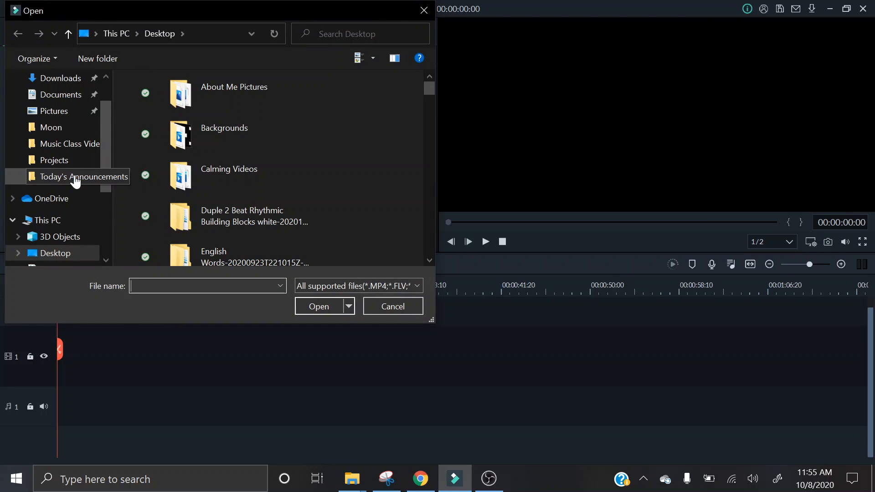
left_click(71, 177)
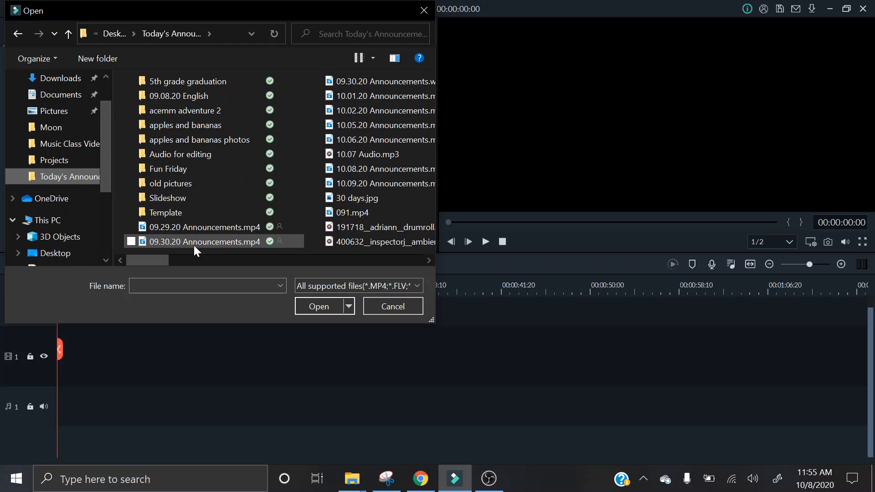
left_click_drag(147, 263, 266, 287)
left_click(186, 155)
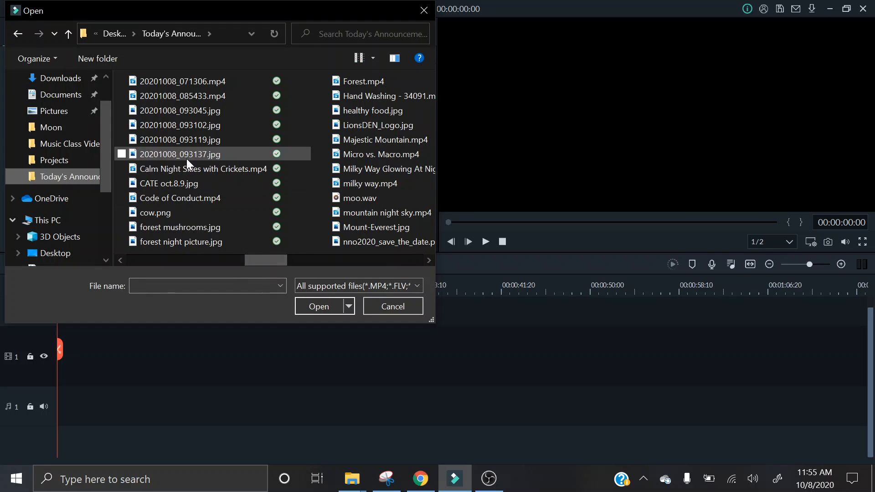
key("shift+Up")
key("shift+Up")
key("shift+Up")
key("shift+Up")
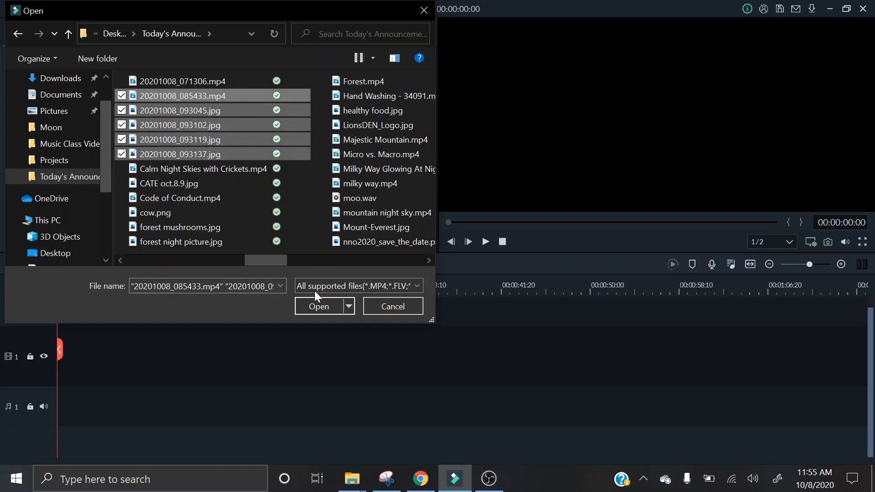
key("shift+Up")
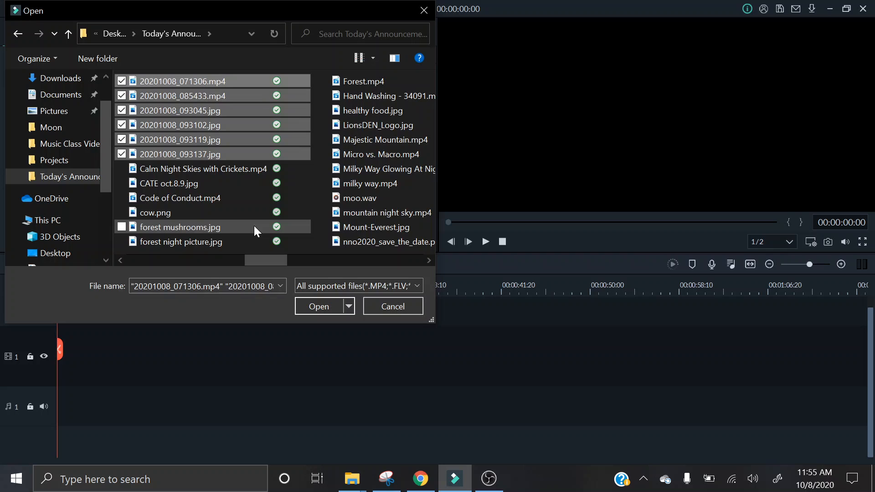
left_click(307, 307)
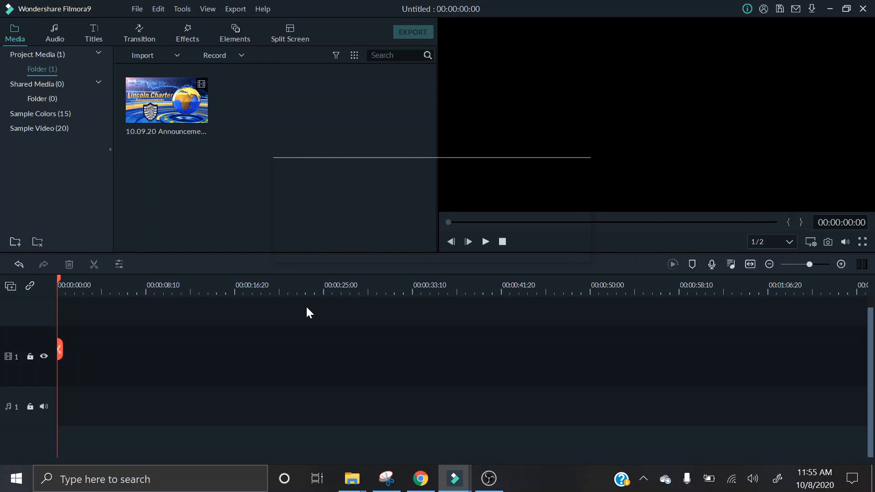
Import the image sad background.png from the Today's Announcements folder into the project media
left_click(143, 55)
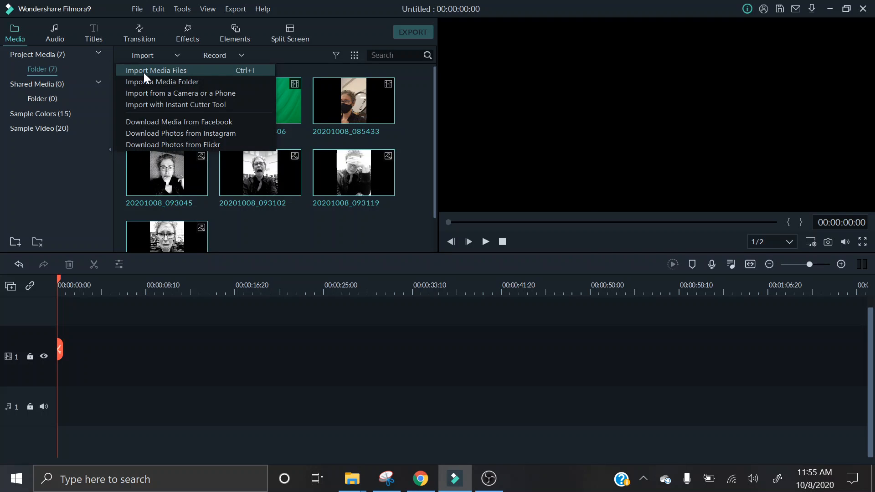
left_click(144, 73)
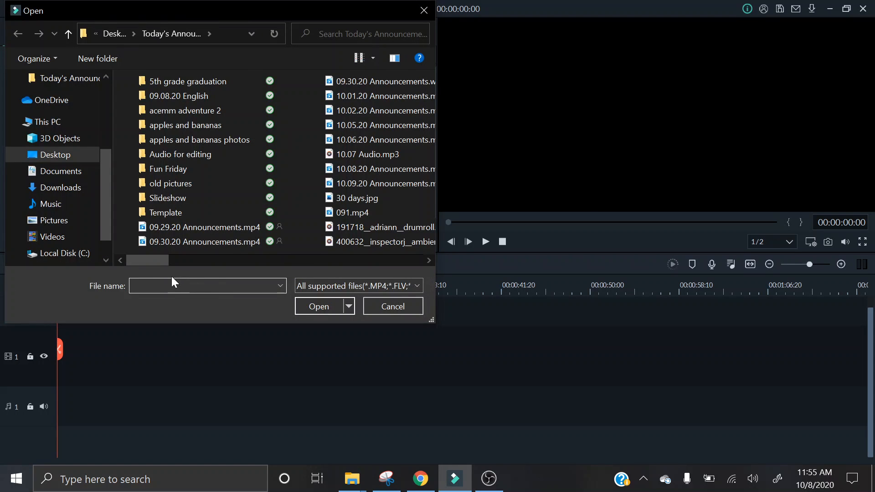
left_click_drag(155, 260, 349, 270)
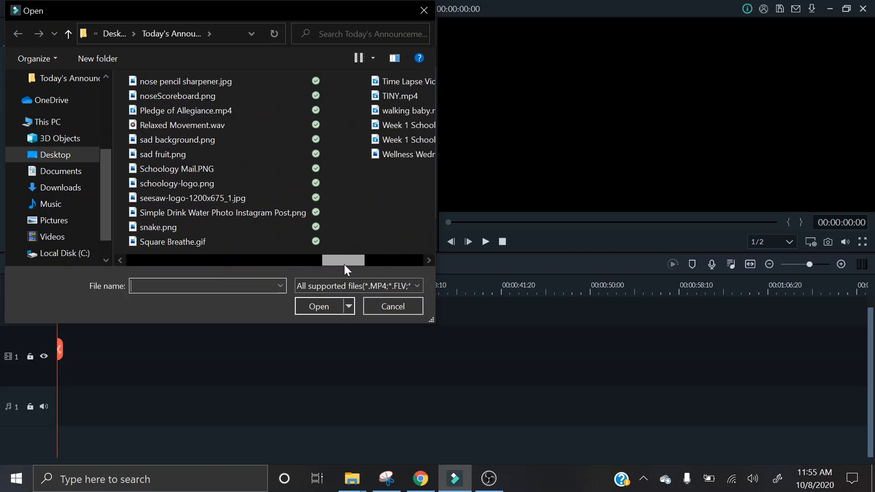
left_click(184, 140)
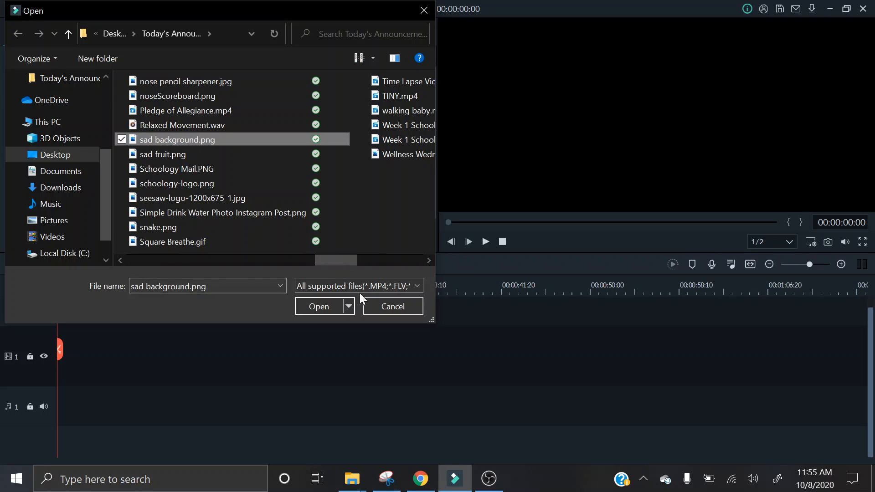
left_click(318, 306)
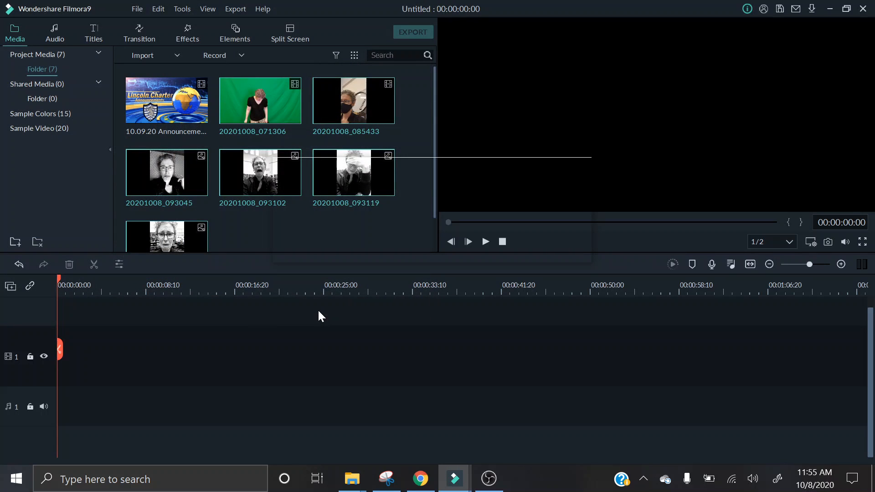
Delete the 10.09.20 Announcements video from the project media and confirm the deletion
left_click(179, 102)
key("Delete")
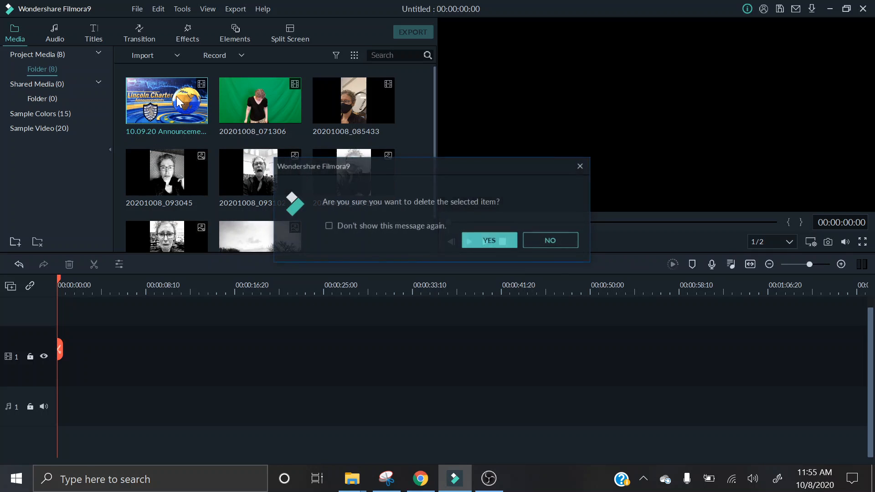
left_click(493, 237)
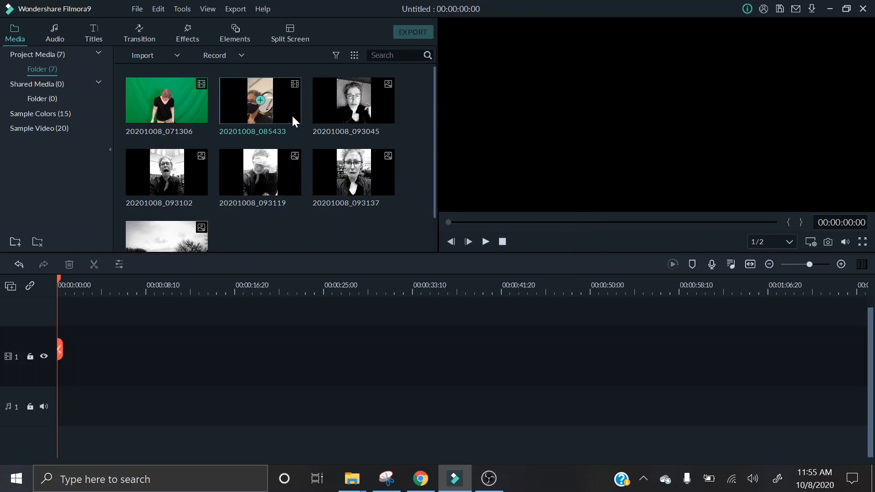
Place the green-screen video 20201008_071306 at the start of video track 1
scroll(304, 145, "down", 1)
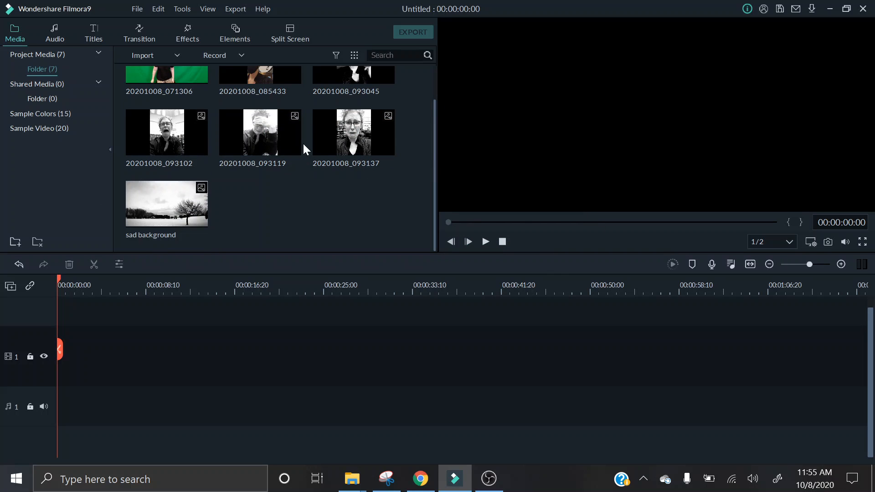
scroll(273, 173, "up", 1)
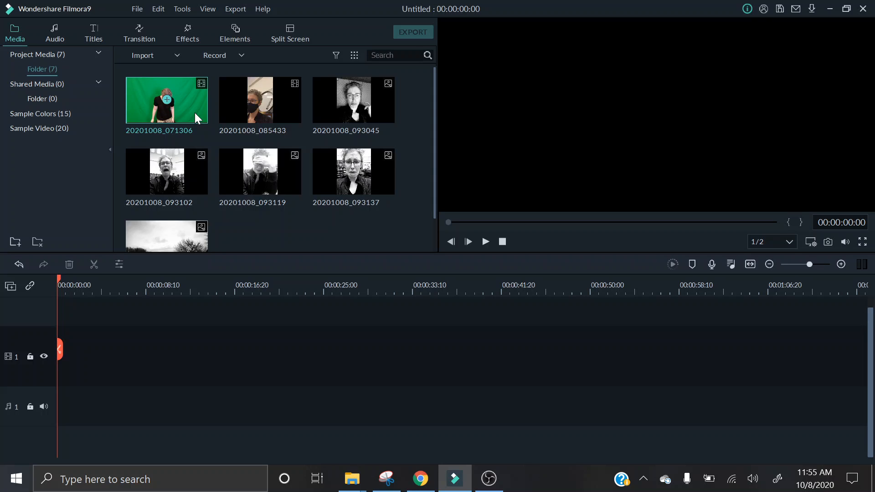
left_click_drag(195, 113, 54, 367)
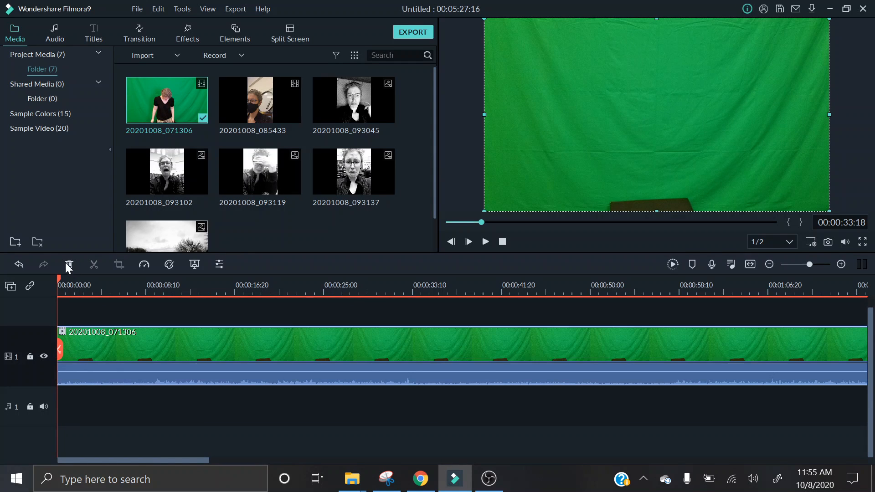
Preview the green-screen clip, split it at 00:01:06:19 and remove the part before the cut
left_click_drag(61, 279, 428, 308)
left_click(486, 242)
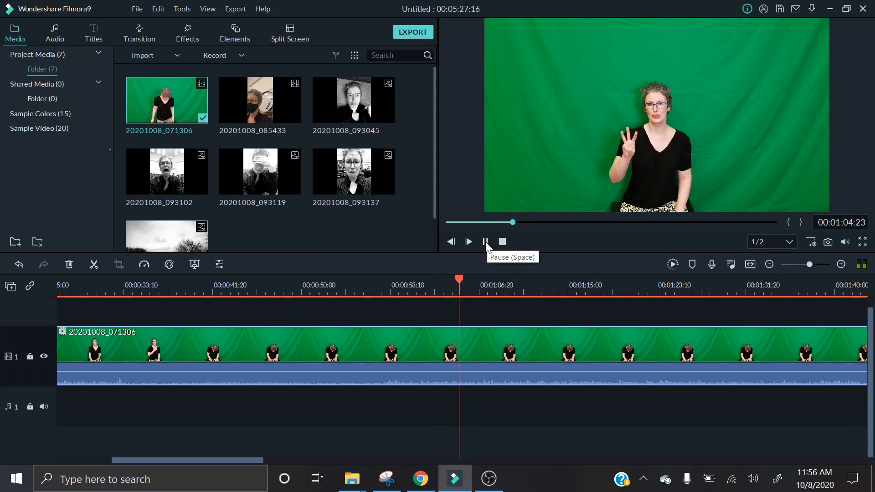
left_click(485, 241)
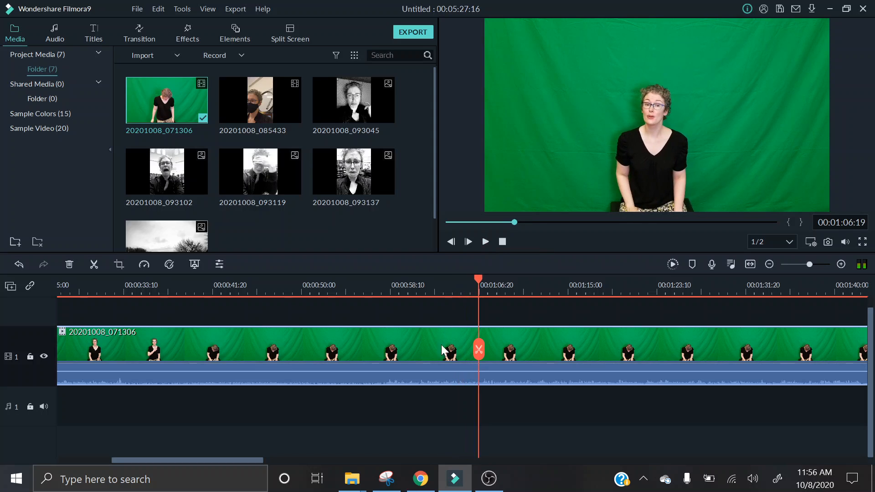
left_click(478, 350)
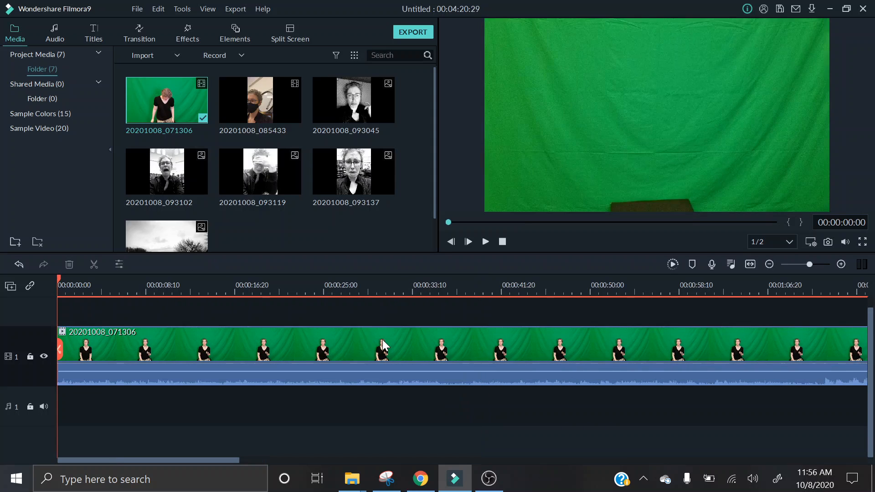
Play through the remaining clip, split it at 00:00:38:23 and delete the part before the cut
left_click_drag(59, 283, 299, 302)
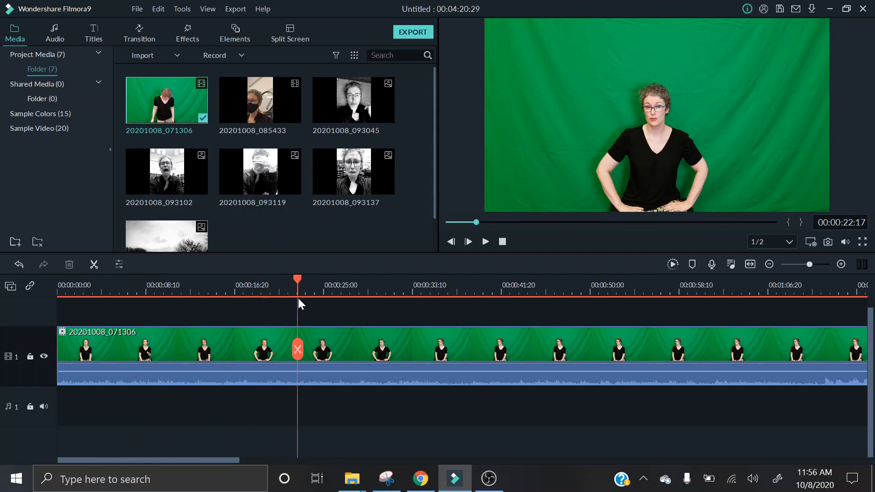
left_click(485, 240)
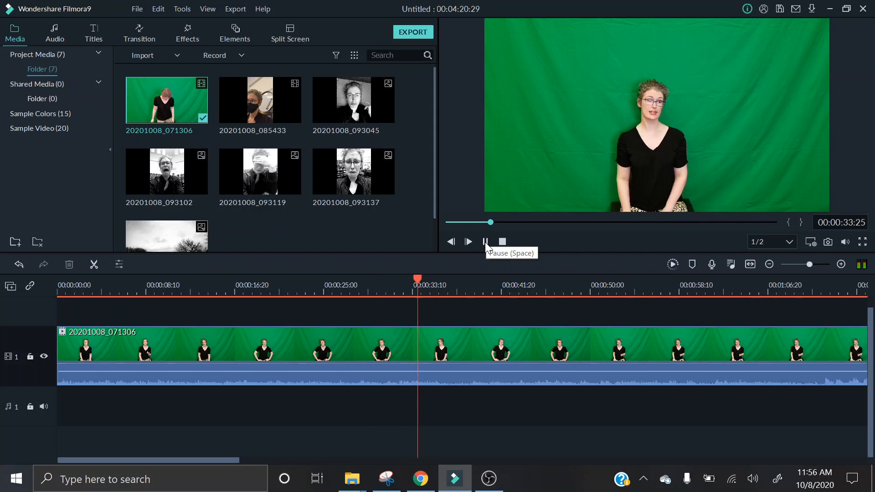
left_click(485, 242)
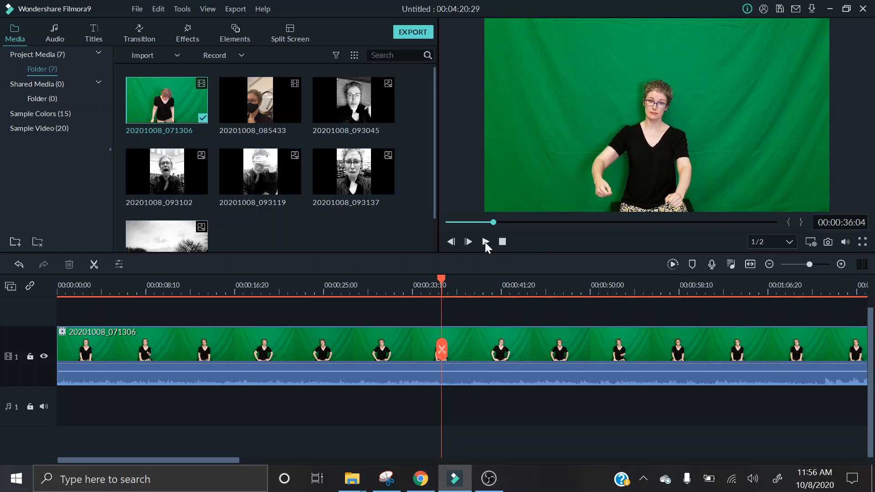
left_click(485, 242)
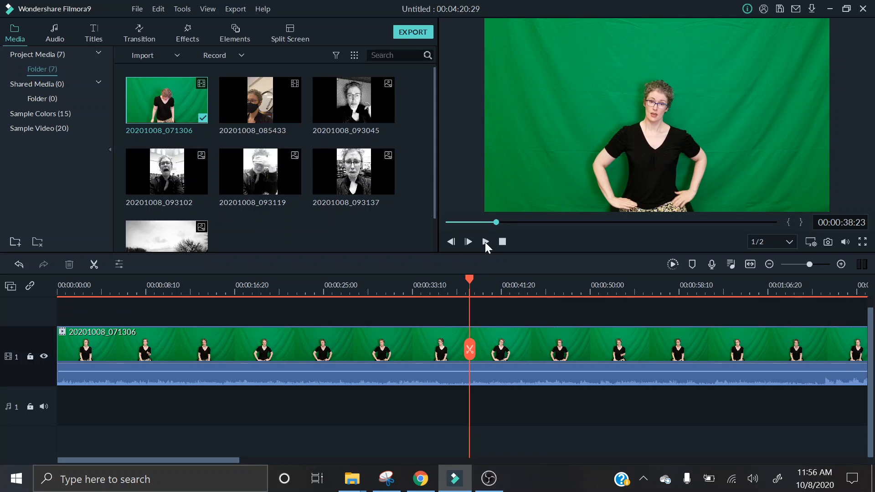
left_click(501, 339)
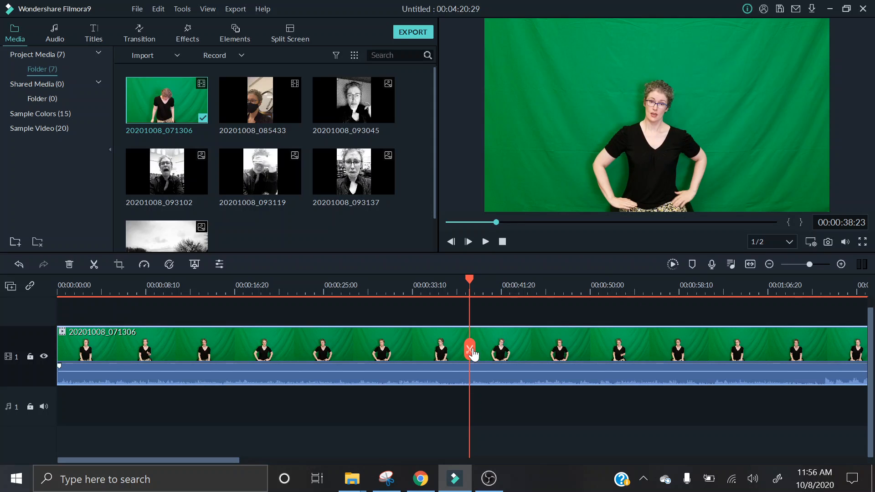
left_click(469, 349)
left_click(371, 339)
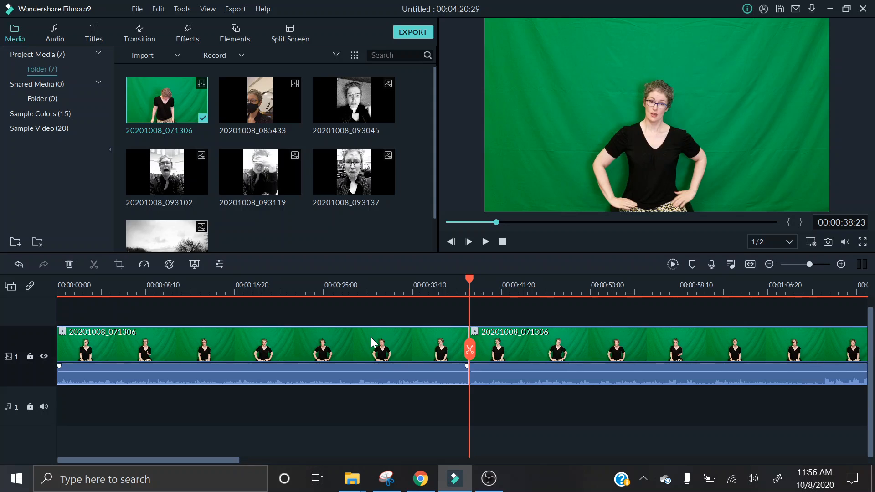
key("Delete")
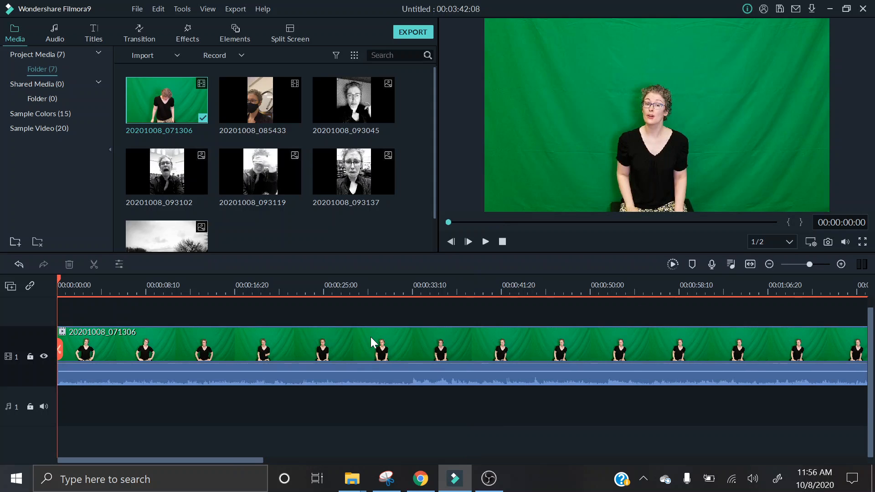
Find the end of the wanted take, split the clip at 00:00:31:11 and delete everything after the cut
left_click(65, 286)
left_click_drag(86, 287, 366, 317)
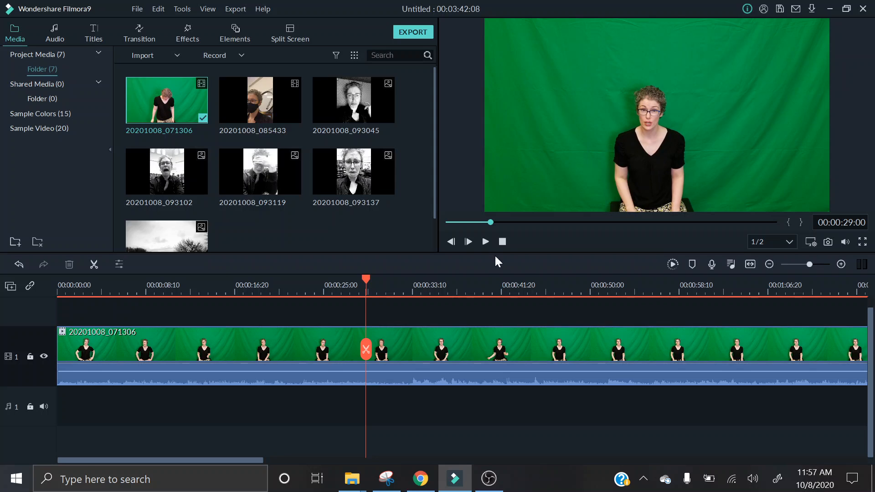
left_click(482, 241)
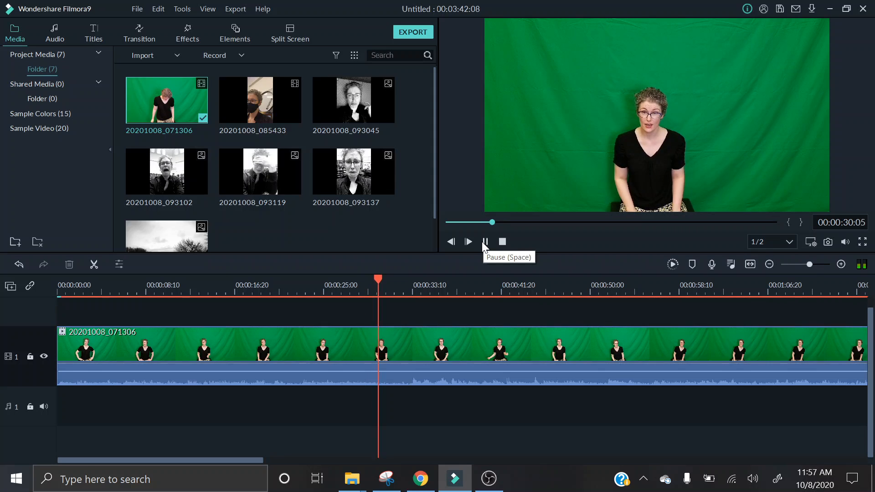
left_click(483, 242)
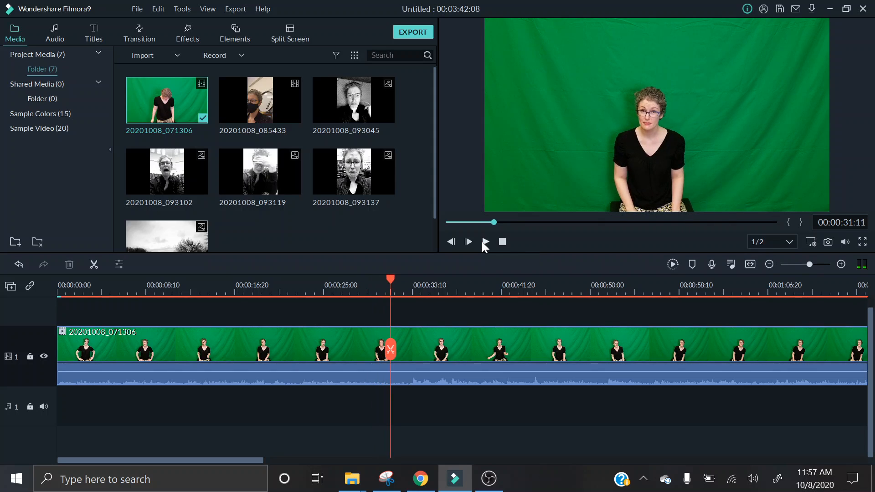
left_click(388, 359)
left_click(438, 337)
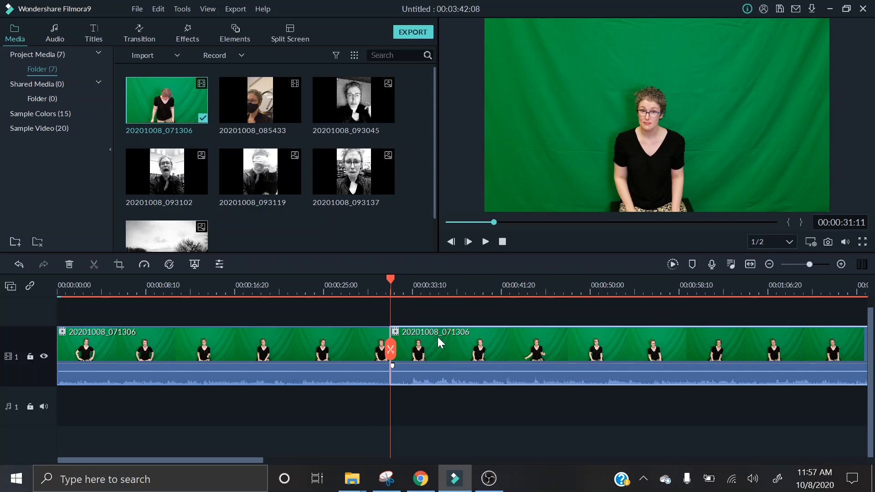
key("Delete")
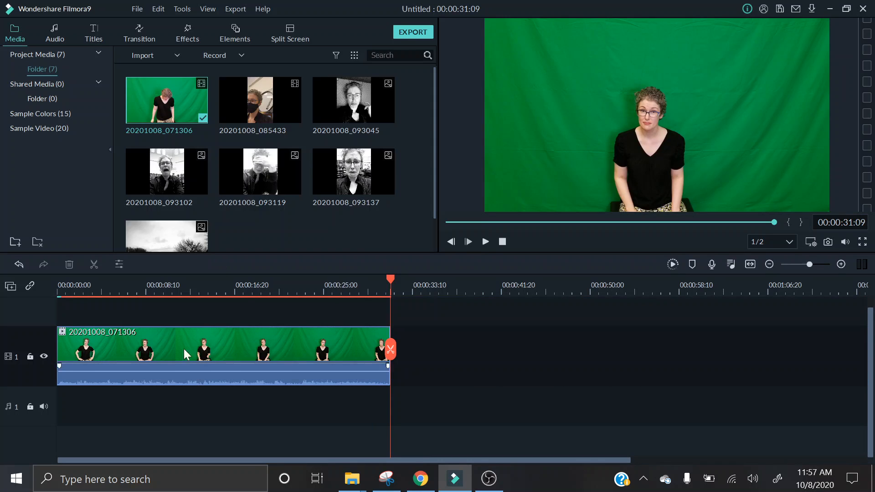
Enable background noise removal at Mid strength for the clip's audio and raise its volume to 4.55 dB
left_click(608, 149)
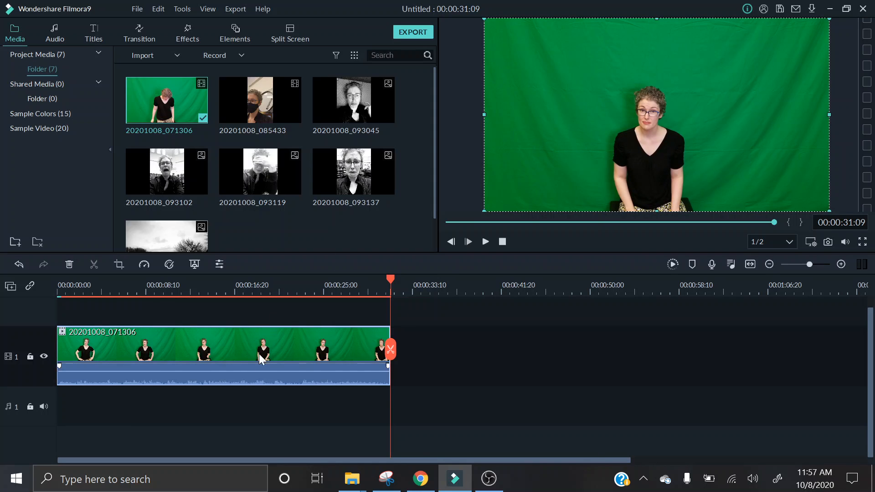
right_click(223, 380)
left_click(261, 221)
left_click(240, 175)
scroll(395, 194, "down", 2)
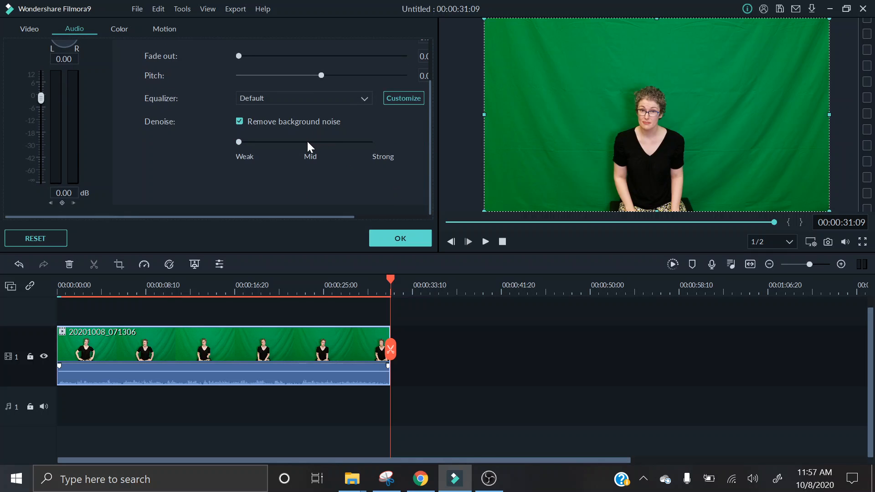
left_click(281, 141)
left_click_drag(42, 98, 42, 93)
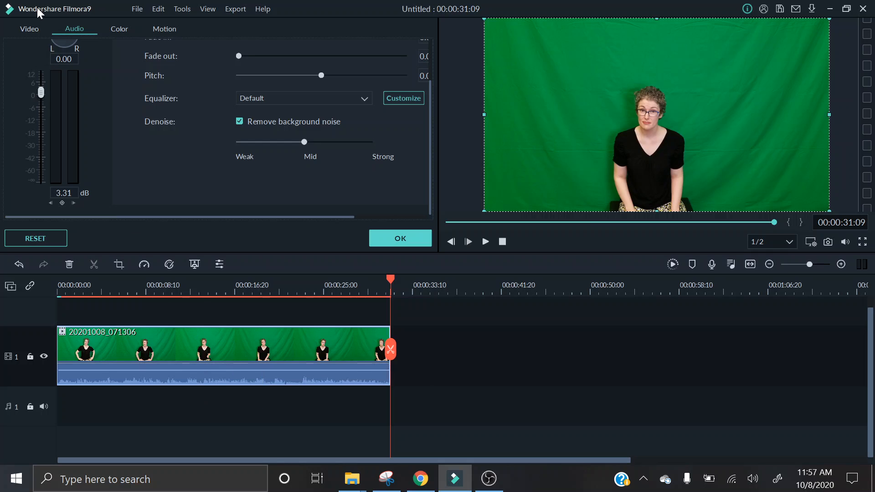
left_click_drag(43, 94, 42, 91)
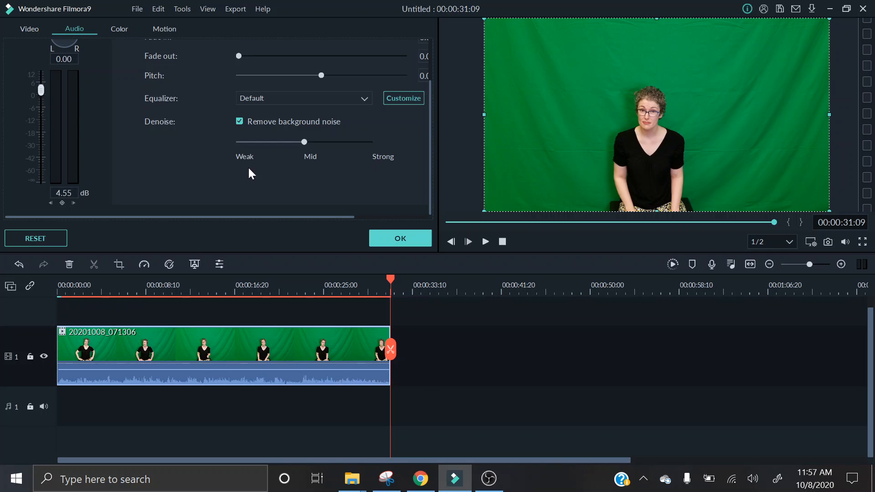
Play the clip from its start to check the cleaned-up sound, and accept the audio settings
left_click_drag(392, 284, 55, 295)
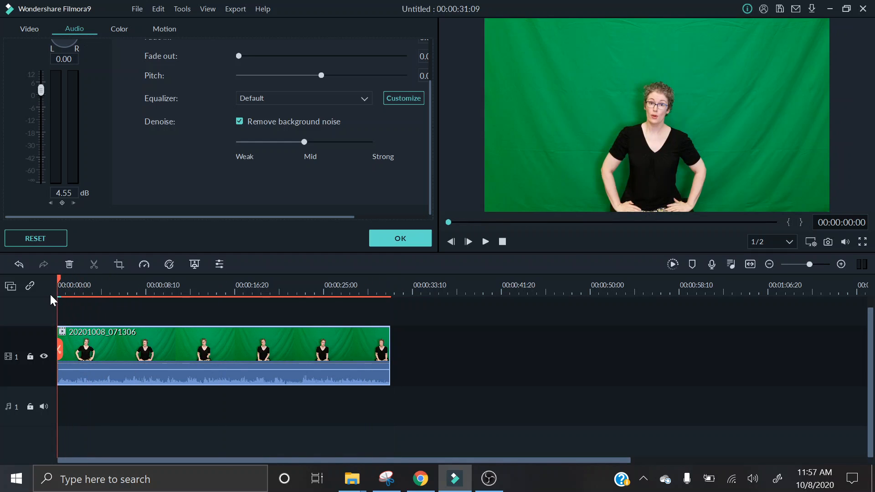
left_click(486, 242)
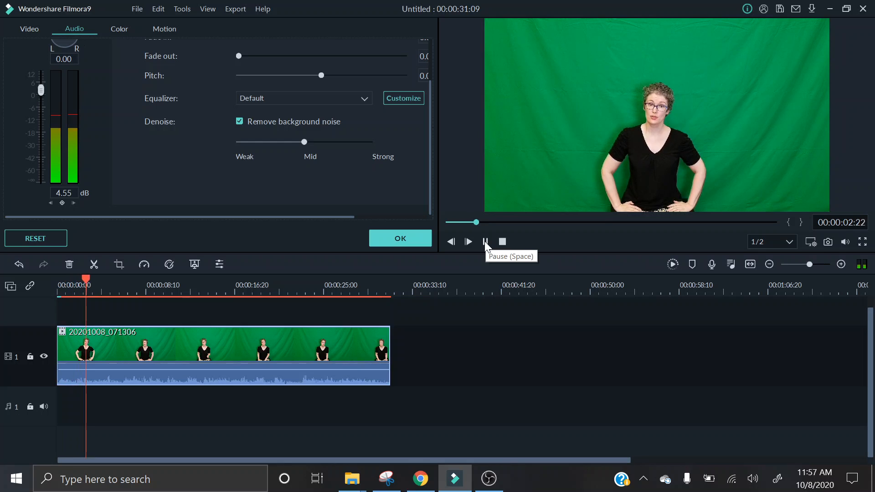
left_click(486, 242)
left_click(397, 239)
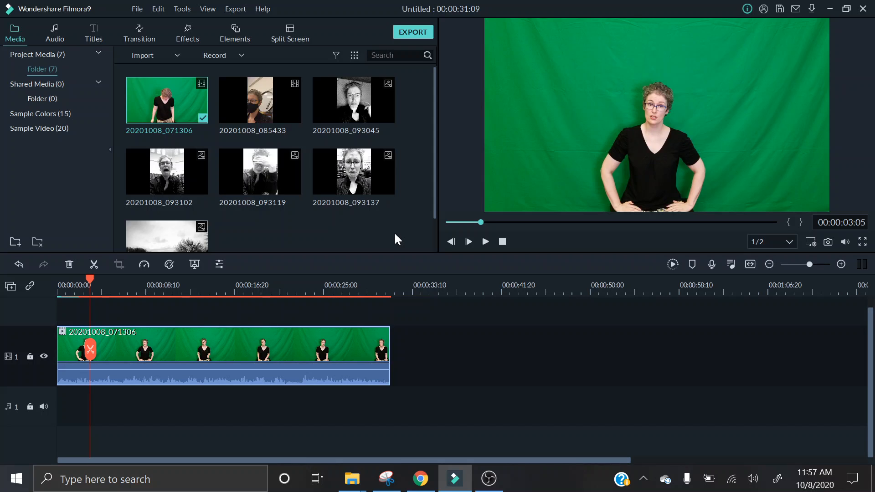
Crop the green-screen clip at a 16:9 ratio to about 1554 x 874, framed around the speaker
right_click(267, 347)
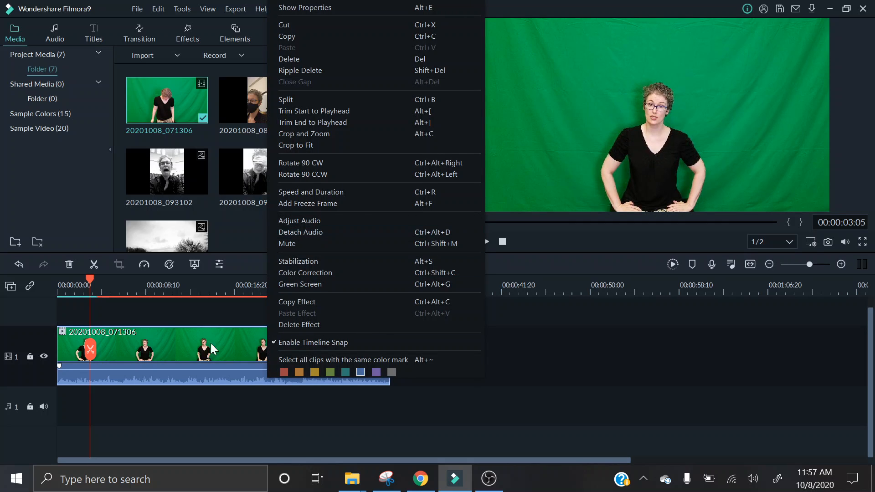
left_click(222, 303)
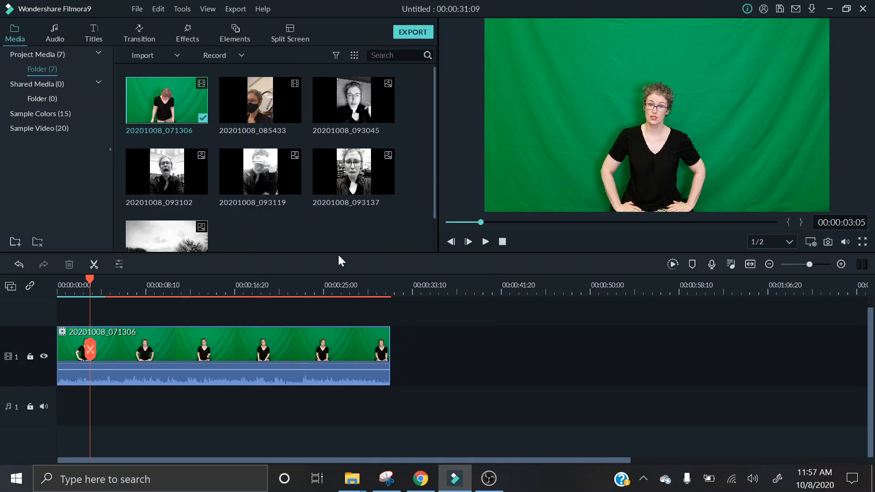
left_click(625, 125)
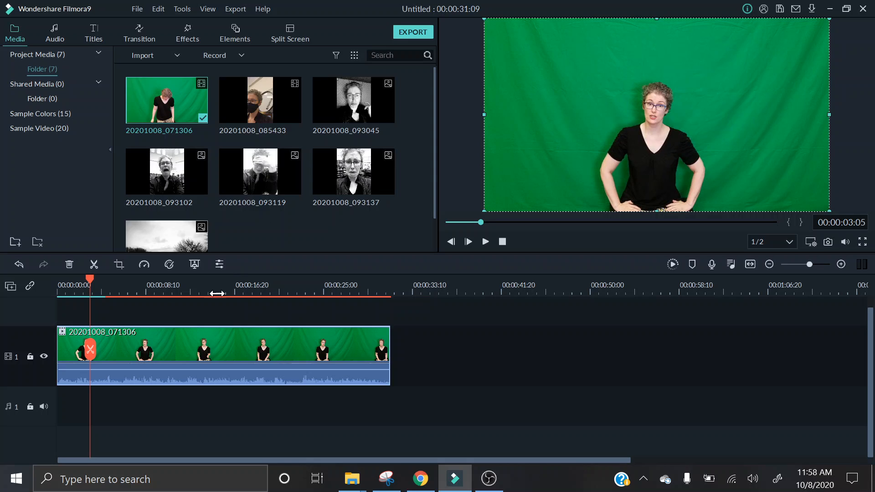
right_click(213, 337)
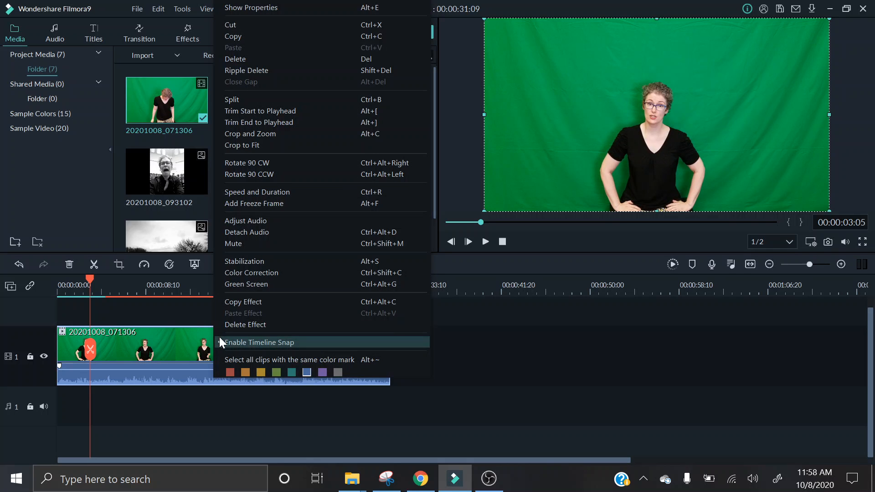
left_click(262, 135)
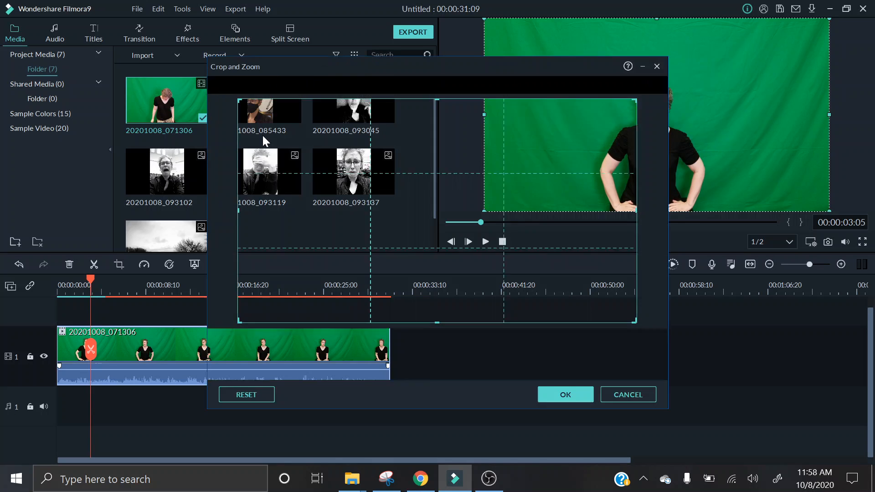
left_click_drag(239, 99, 314, 163)
left_click_drag(419, 200, 378, 198)
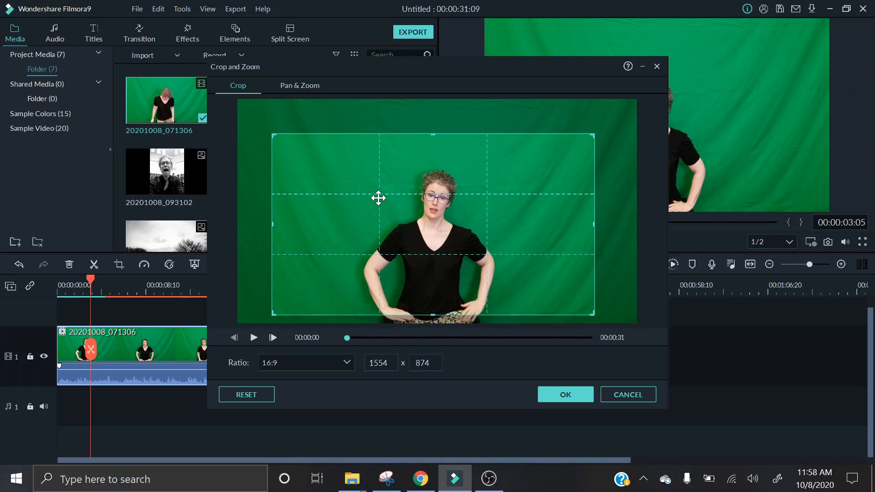
left_click(562, 392)
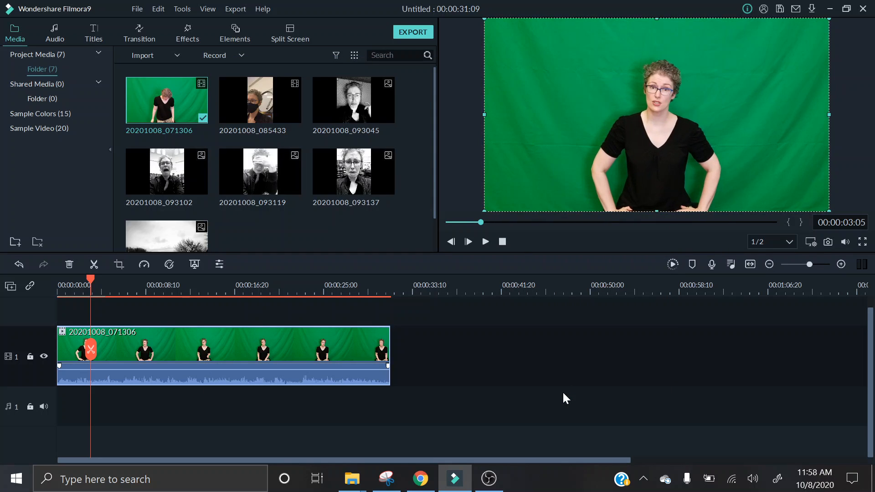
mouse_move(654, 160)
left_mouse_down()
mouse_move(642, 160)
mouse_move(655, 161)
left_mouse_up()
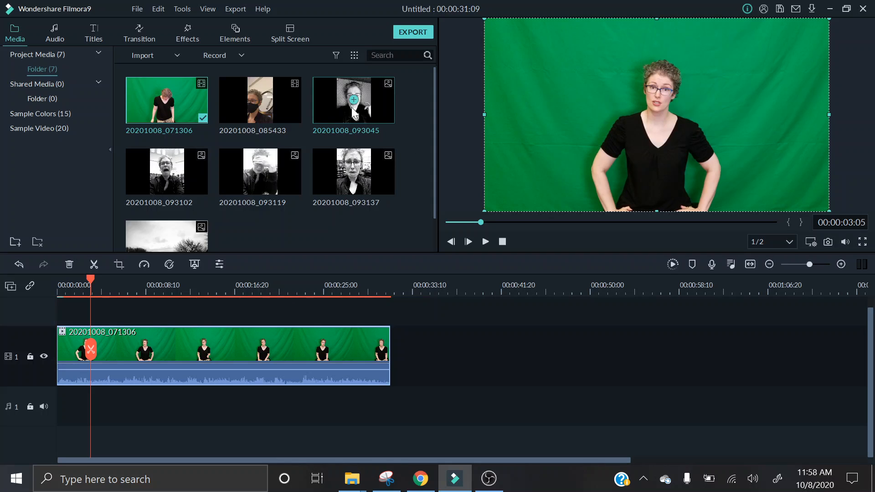
right_click(237, 349)
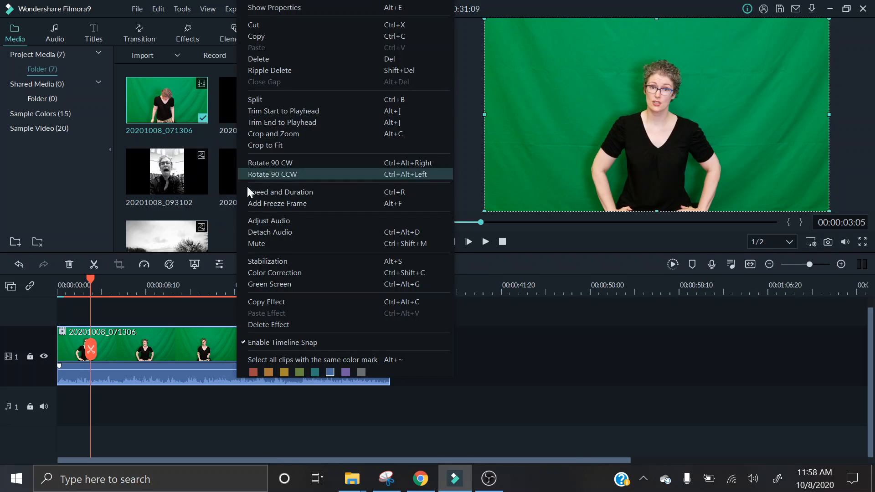
left_click(224, 234)
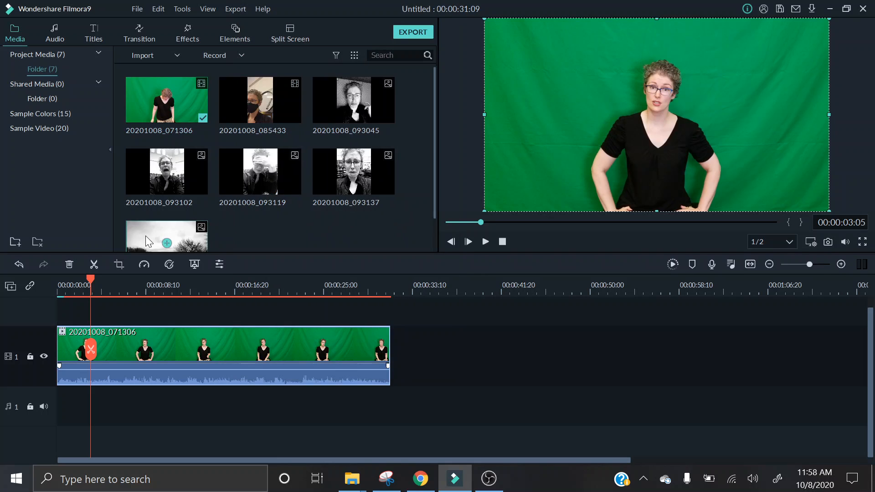
Add the sad background image on track 1 beneath the green-screen clip on track 2, spanning the clip's full length
left_click_drag(135, 235, 416, 329)
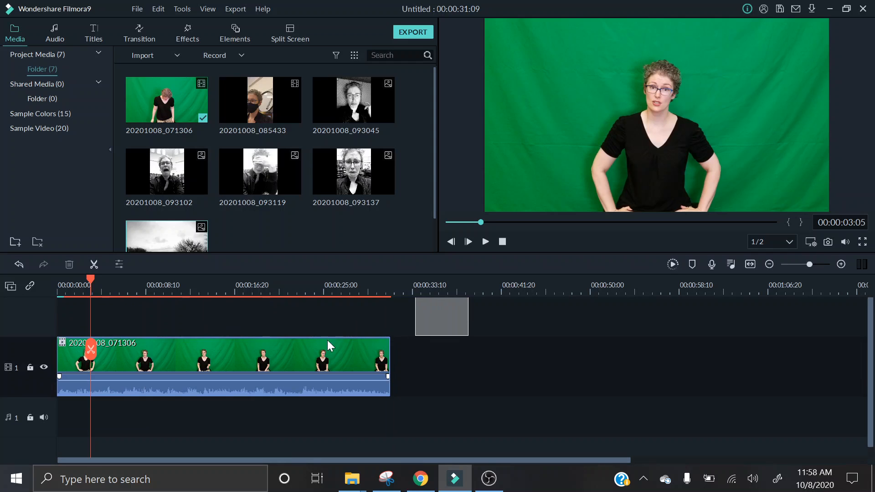
left_click_drag(309, 400, 308, 361)
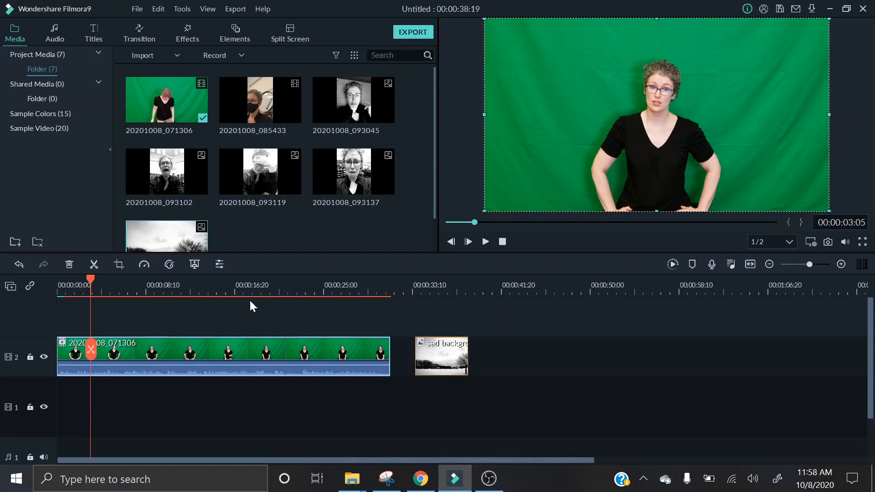
left_click_drag(431, 353, 391, 420)
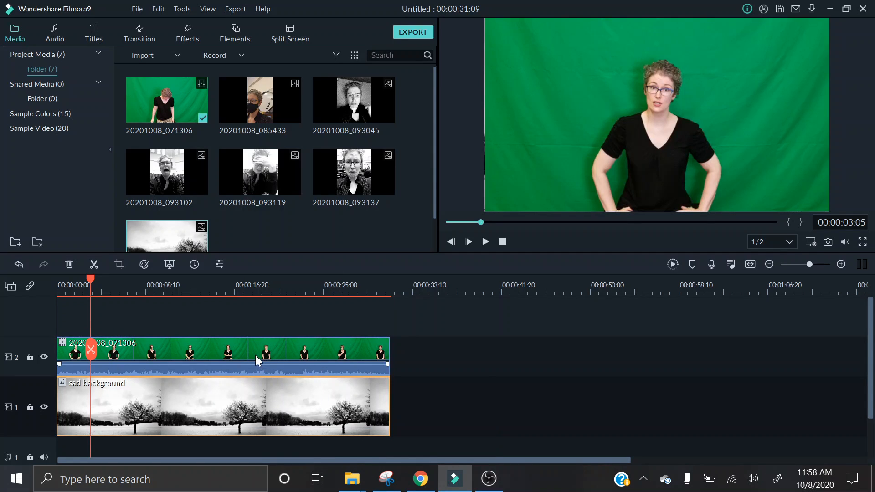
Key out the clip's green backdrop with a colour sampled beside the speaker, using offset 10 and tolerance 53
right_click(255, 354)
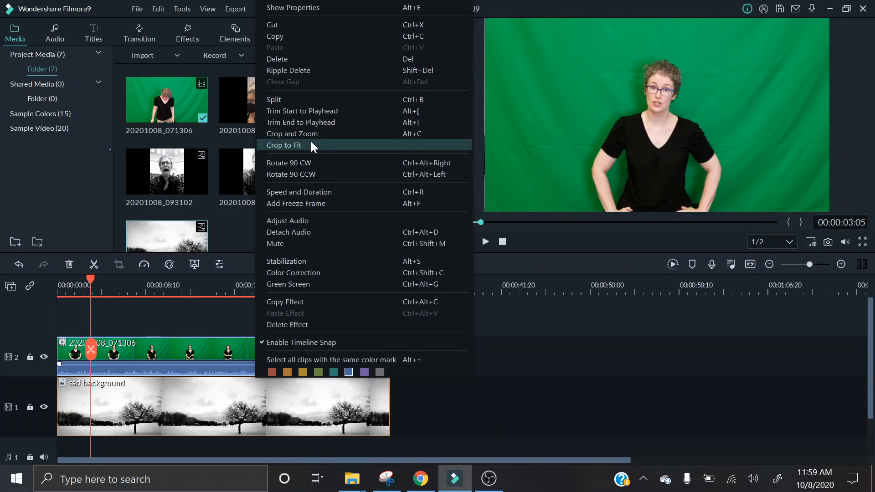
left_click(307, 279)
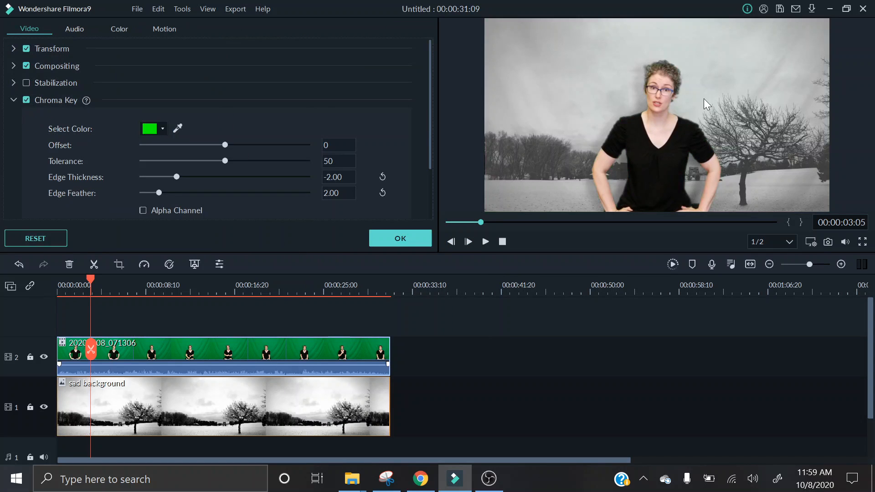
left_click(176, 128)
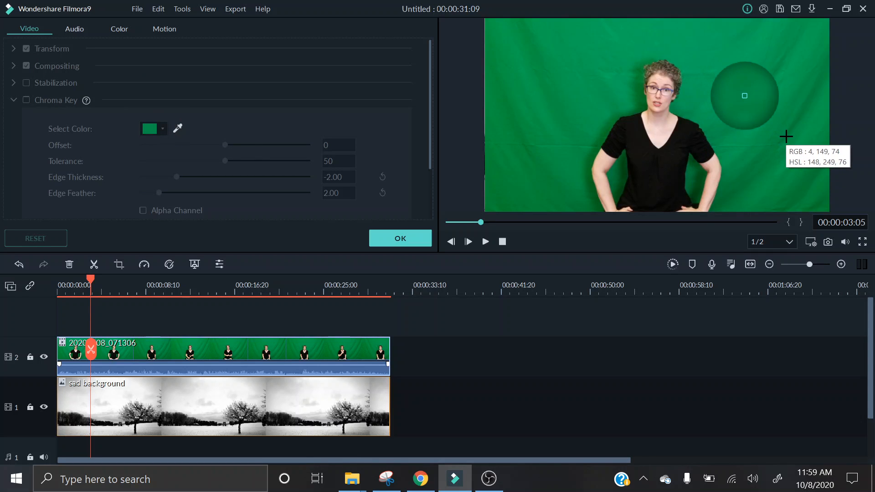
left_click(595, 147)
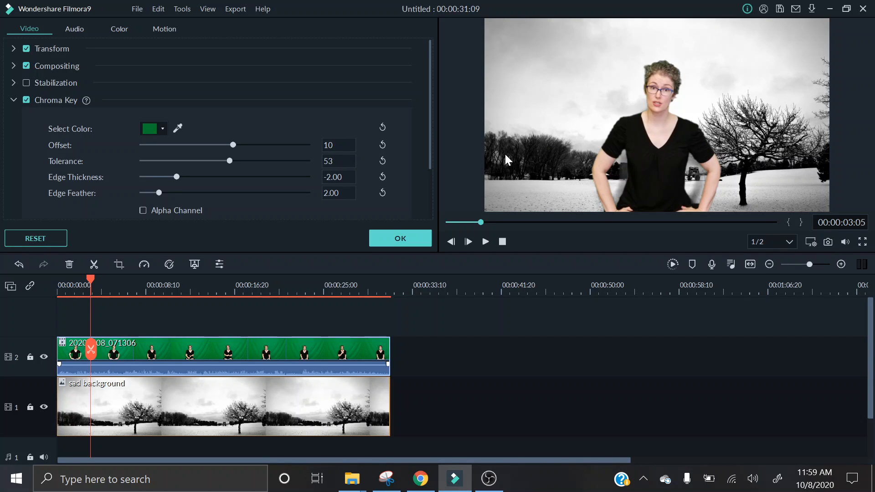
left_click(412, 241)
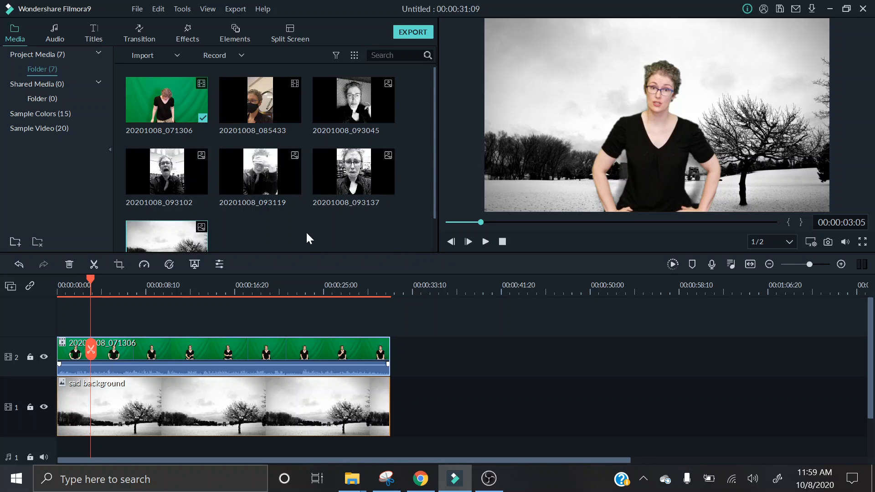
Move the green-screen clip up to track 3, leaving an empty track above the sad background image
scroll(311, 233, "down", 1)
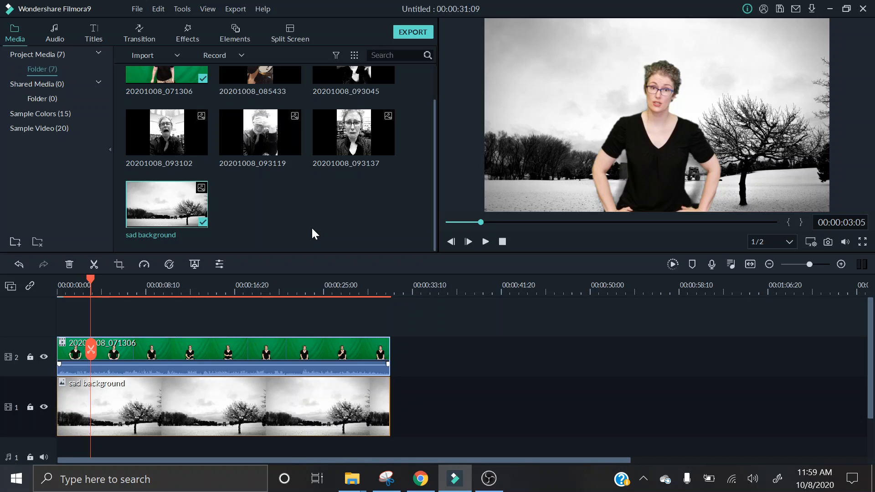
scroll(312, 229, "up", 1)
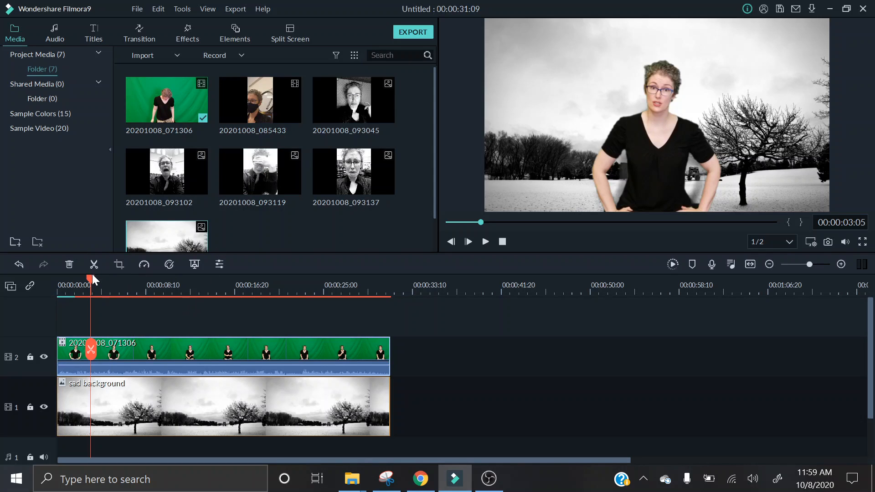
left_click_drag(181, 349, 179, 321)
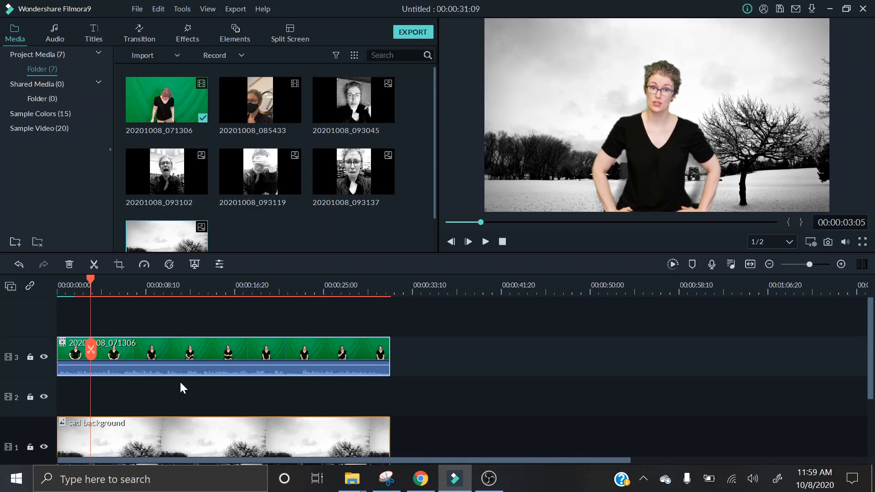
Add the Willow filter at the start of the timeline on a track above the green-screen clip
left_click_drag(92, 275, 34, 277)
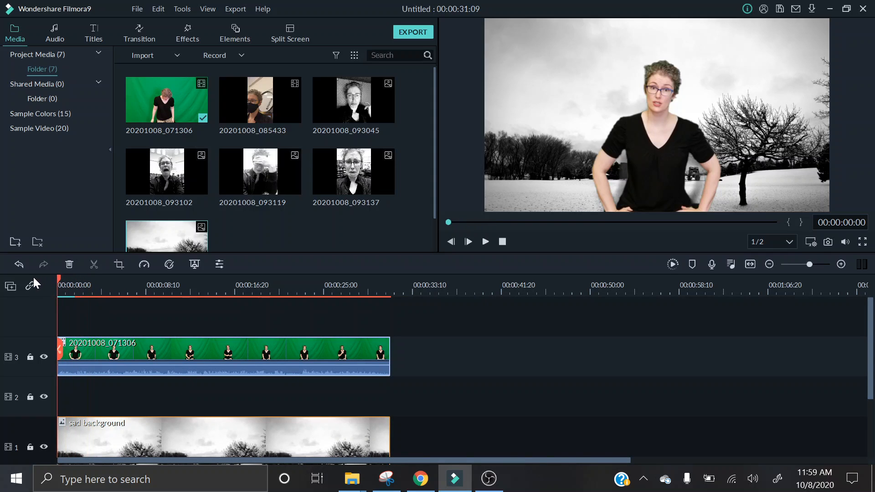
left_click(196, 34)
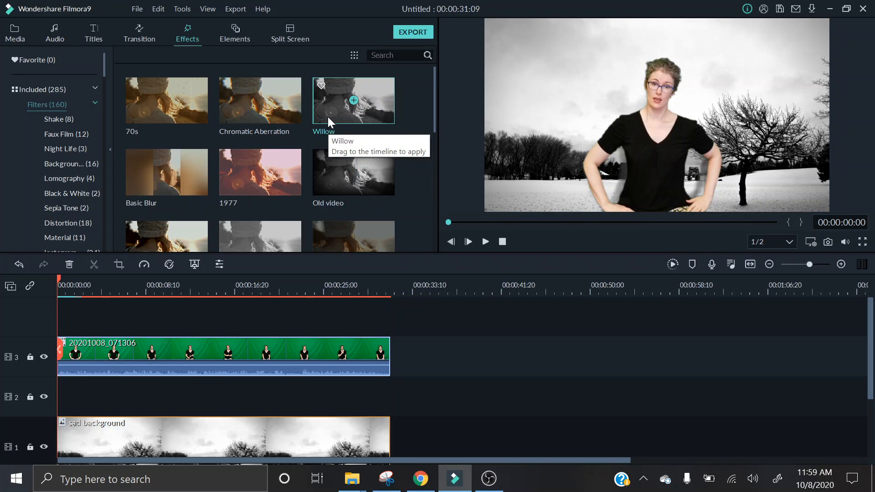
left_click_drag(327, 111, 61, 319)
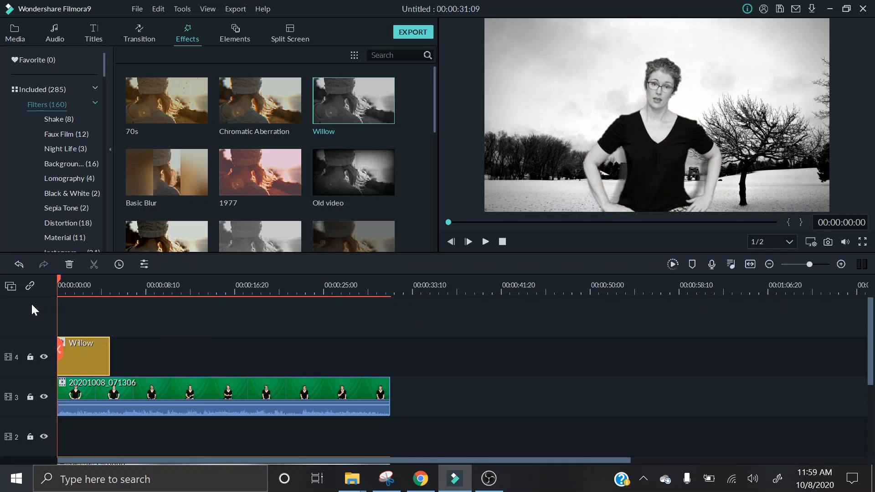
Shift the Willow filter to track 5 and the green-screen clip to track 4, and extend the filter to the clip's end
left_click_drag(84, 364, 82, 329)
left_click_drag(202, 421, 199, 399)
scroll(198, 398, "down", 2)
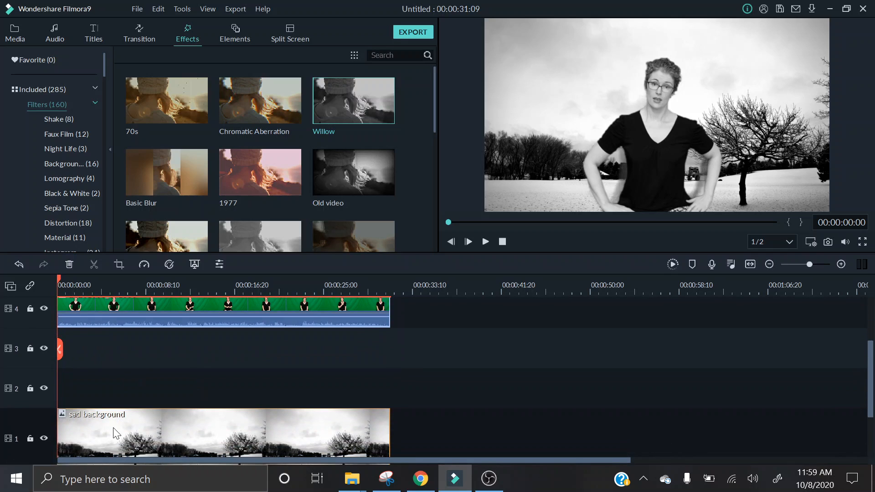
scroll(338, 367, "up", 2)
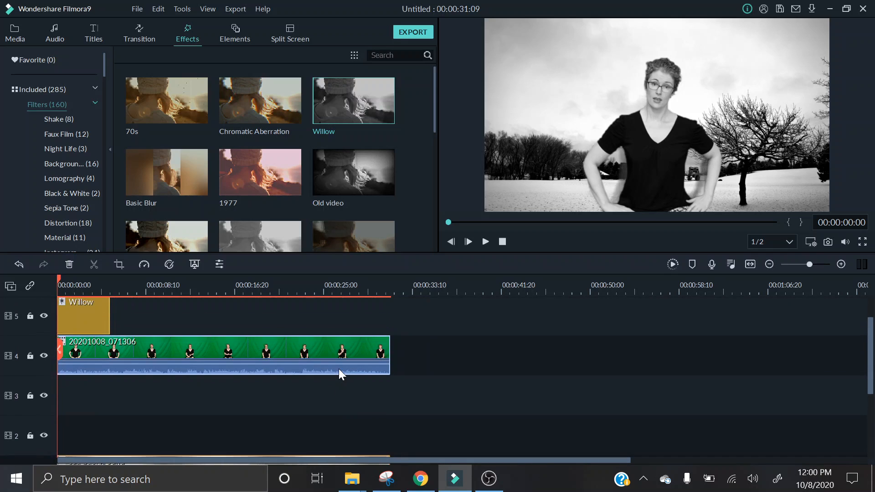
left_click(95, 322)
left_click_drag(110, 317, 390, 324)
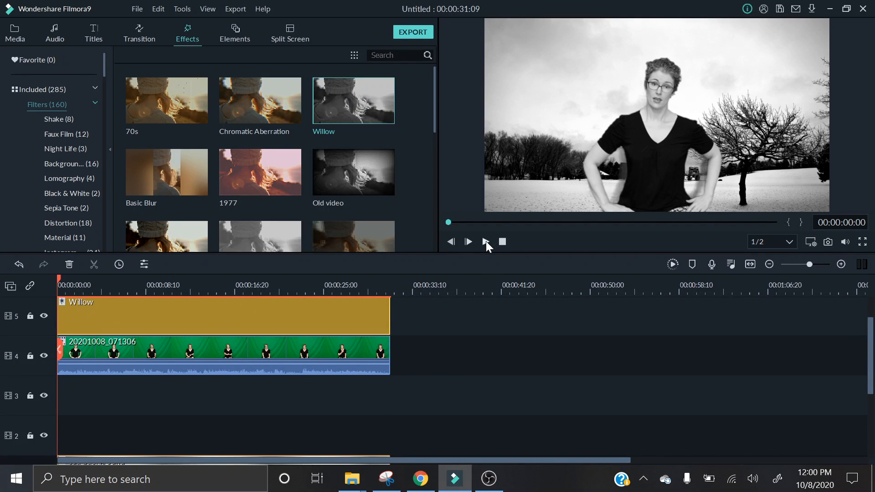
Preview the opening seconds with the Willow filter applied and check the stacked timeline layers
left_click(486, 242)
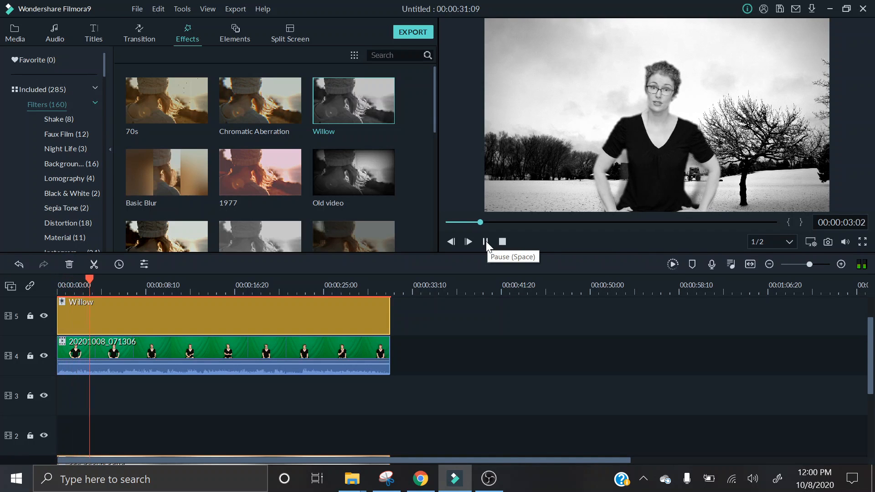
left_click(485, 241)
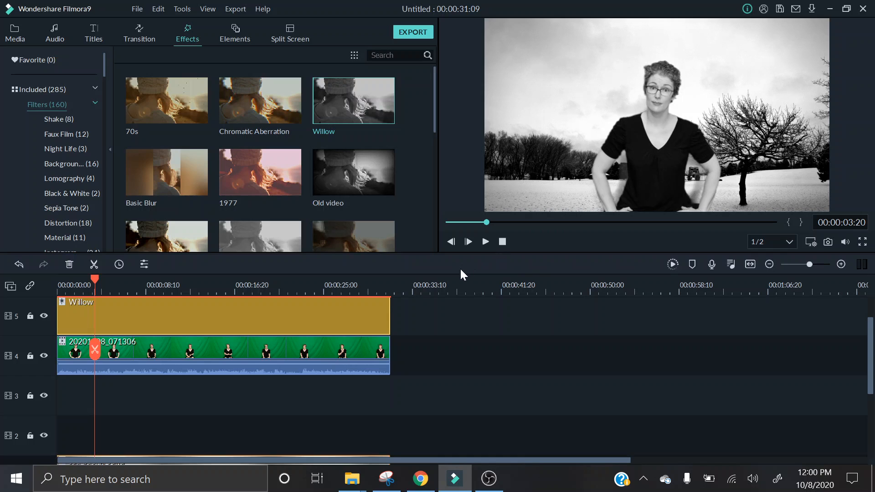
scroll(482, 387, "down", 3)
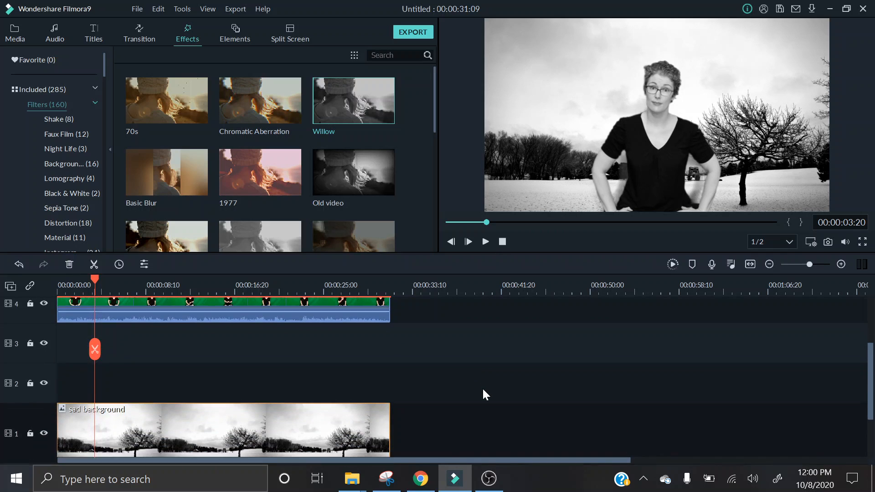
scroll(483, 389, "down", 2)
scroll(483, 389, "up", 2)
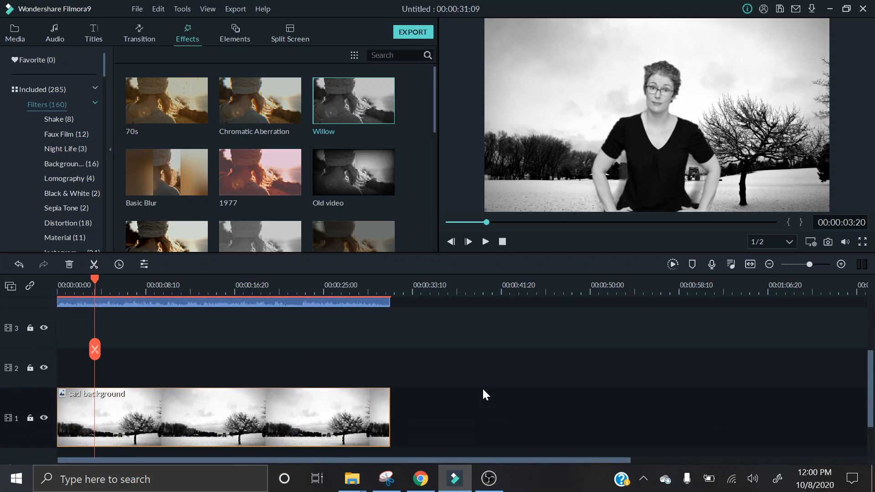
left_click(678, 155)
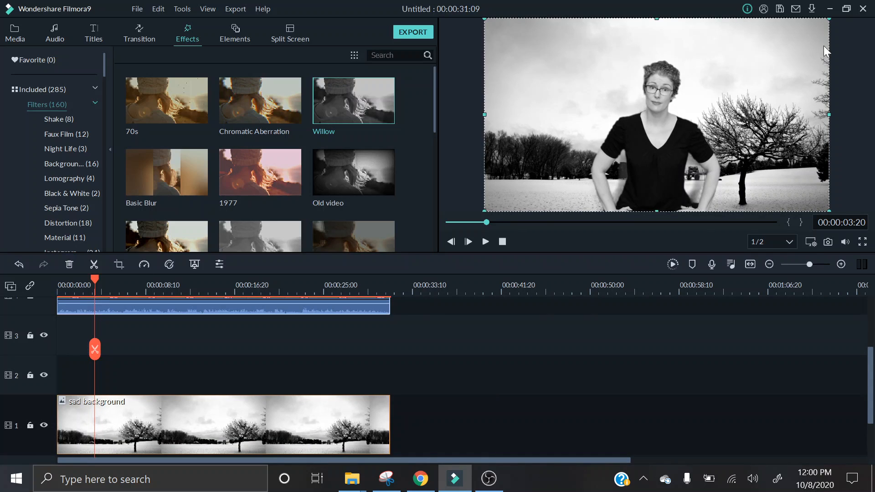
Try shrinking, rotating and repositioning the green-screen clip in the preview frame
left_click_drag(821, 29, 736, 124)
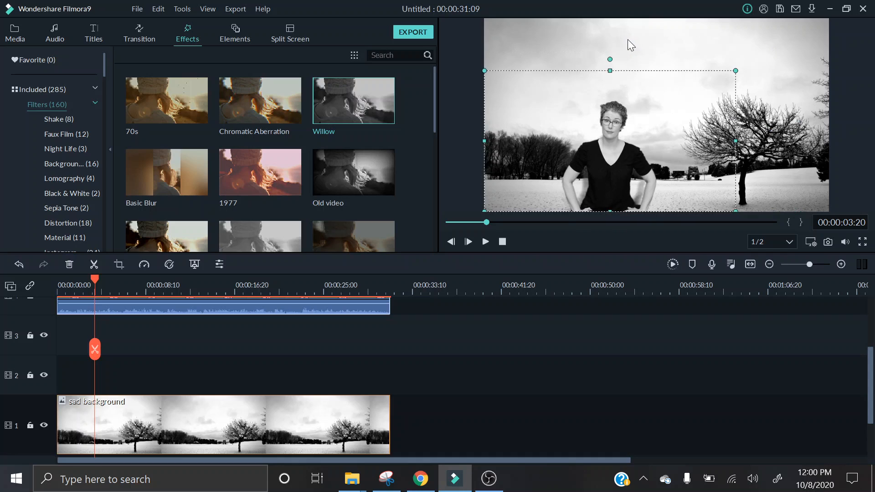
left_click_drag(617, 62, 528, 173)
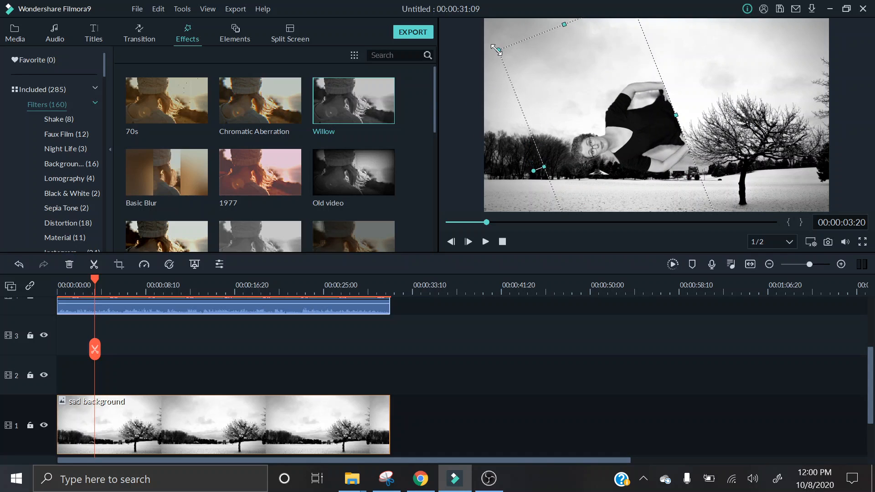
left_click_drag(527, 65, 575, 101)
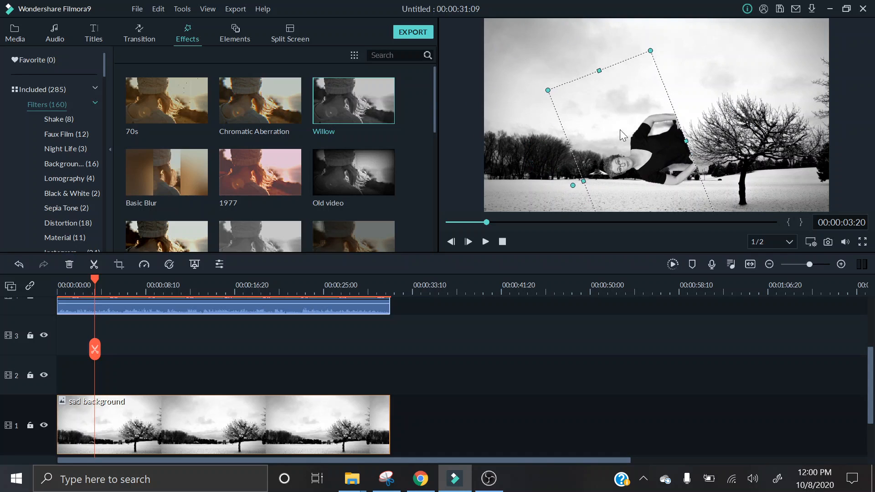
right_click(650, 157)
left_click(635, 156)
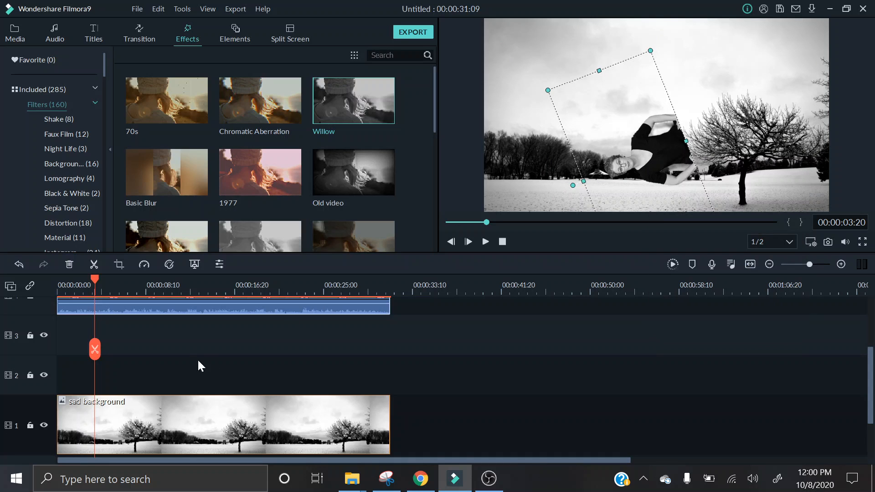
Try raising the pitch of the green-screen clip's audio and play it back to judge the voice
right_click(208, 312)
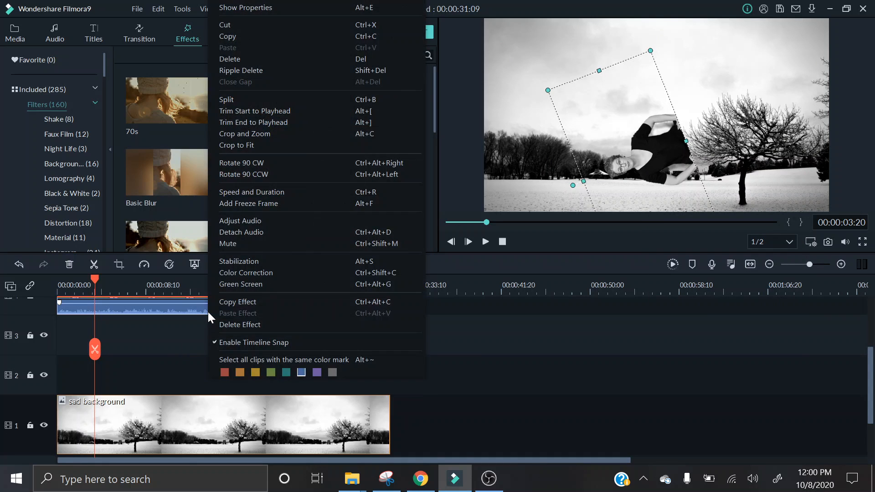
left_click(244, 222)
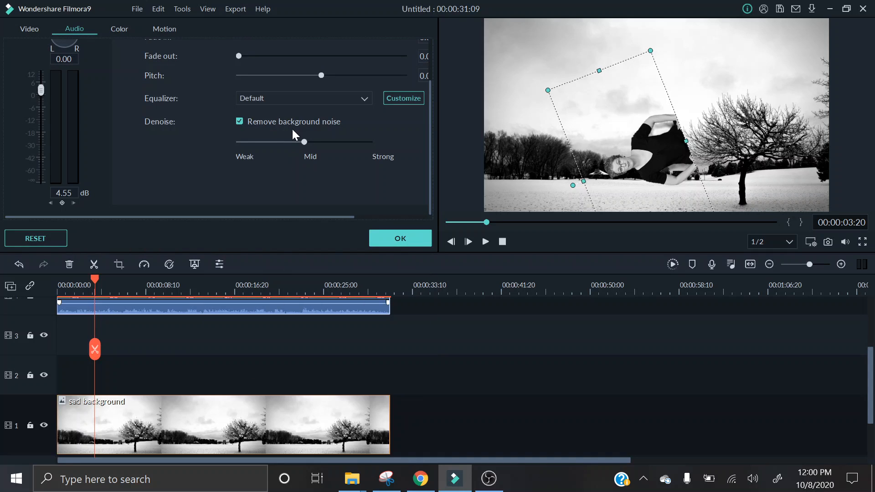
left_click_drag(347, 78, 376, 76)
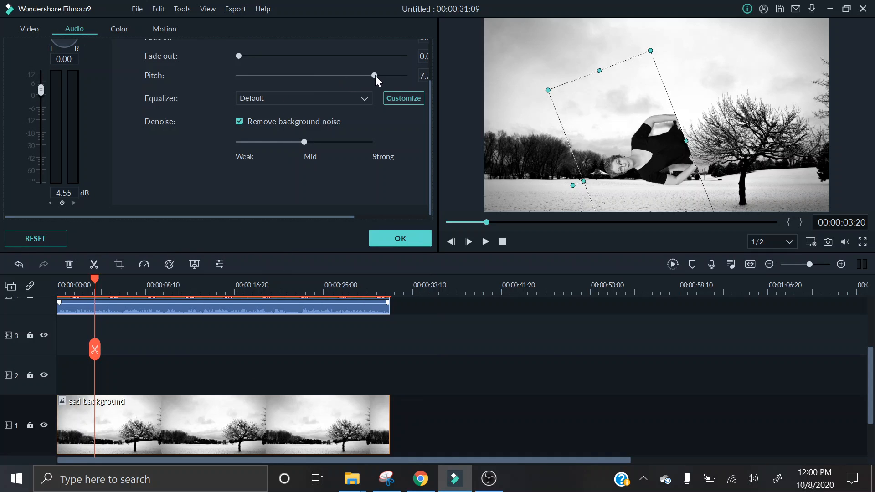
left_click(485, 242)
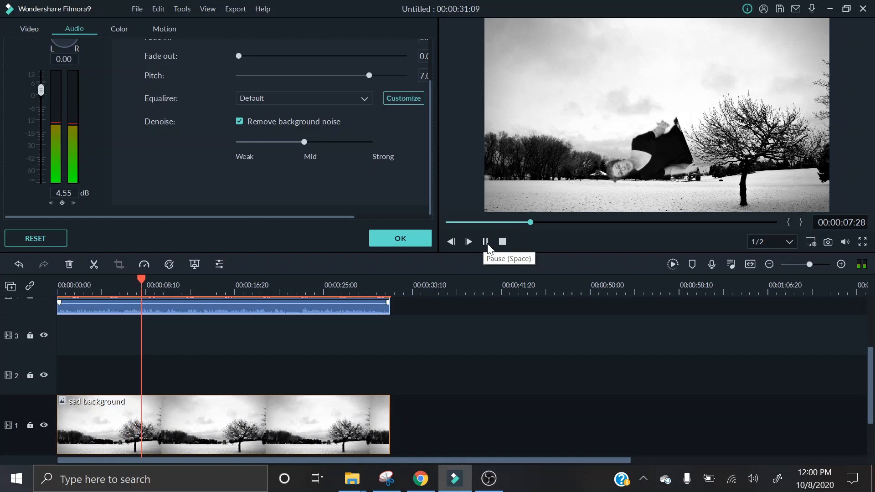
left_click(485, 242)
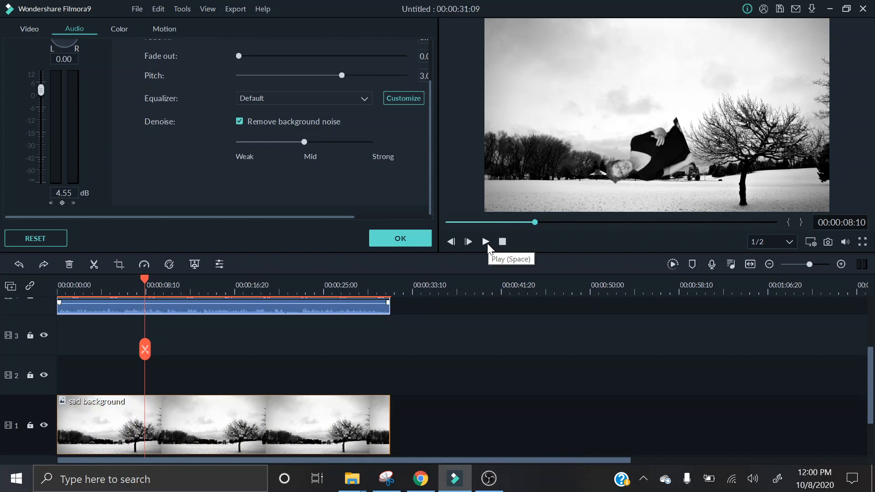
left_click(416, 240)
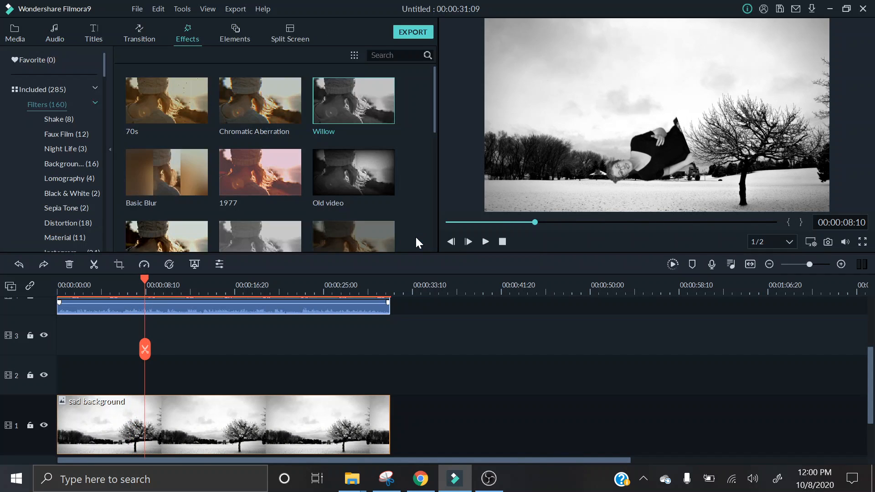
Undo the rotation and pitch changes on the green-screen clip and deselect it
left_click(158, 9)
left_click(166, 23)
left_click(161, 10)
left_click(165, 21)
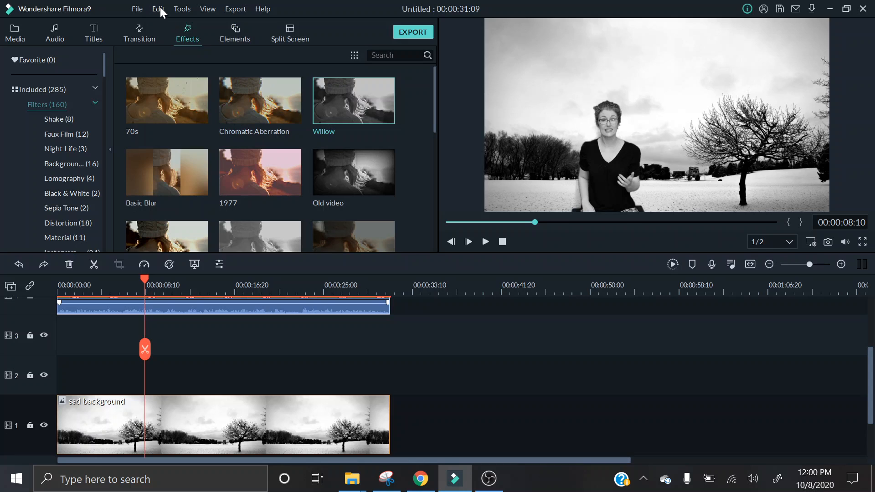
left_click(161, 10)
left_click(585, 342)
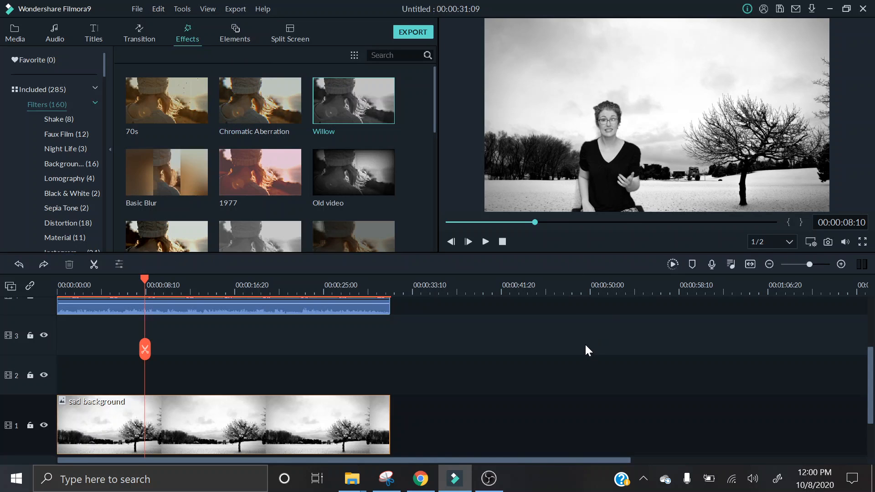
Scale the green-screen clip down to less than half the frame width and place it near the frame's bottom centre
left_click(608, 169)
left_click_drag(733, 73, 633, 164)
left_click_drag(567, 177, 665, 182)
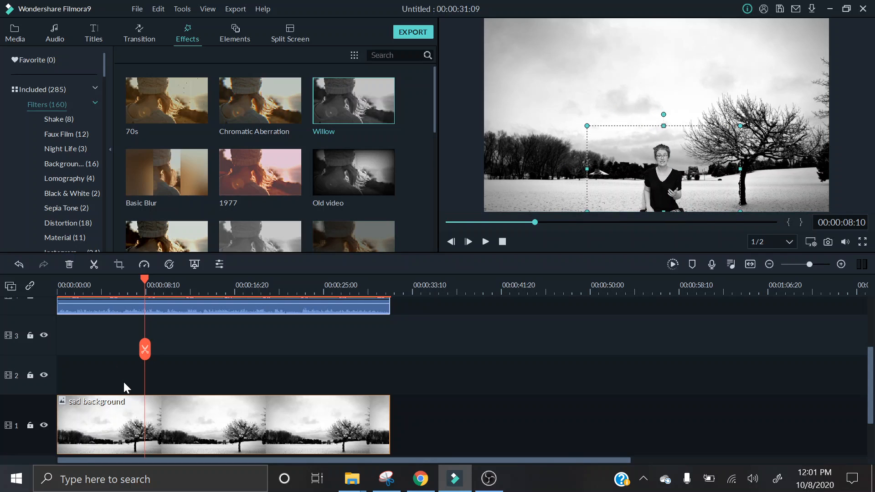
Add the 20201008_093119 photo at the start of track 2 and set its duration to 7 seconds
left_click(18, 28)
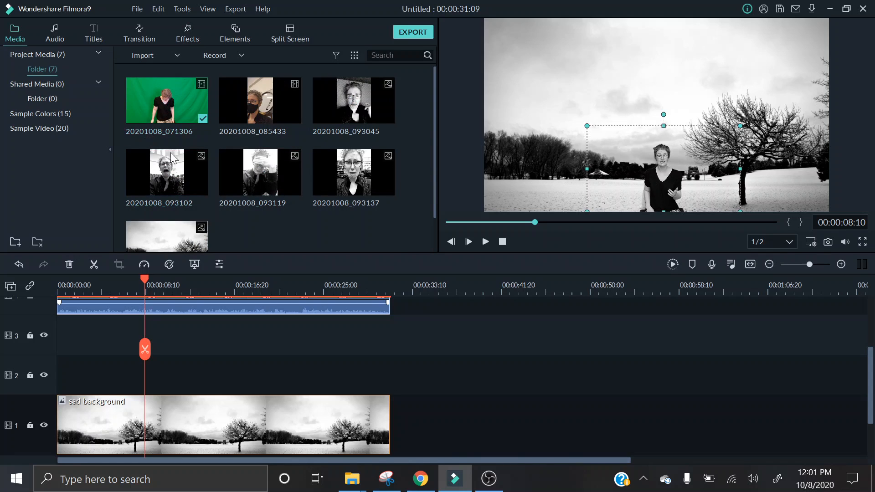
left_click_drag(236, 180, 66, 371)
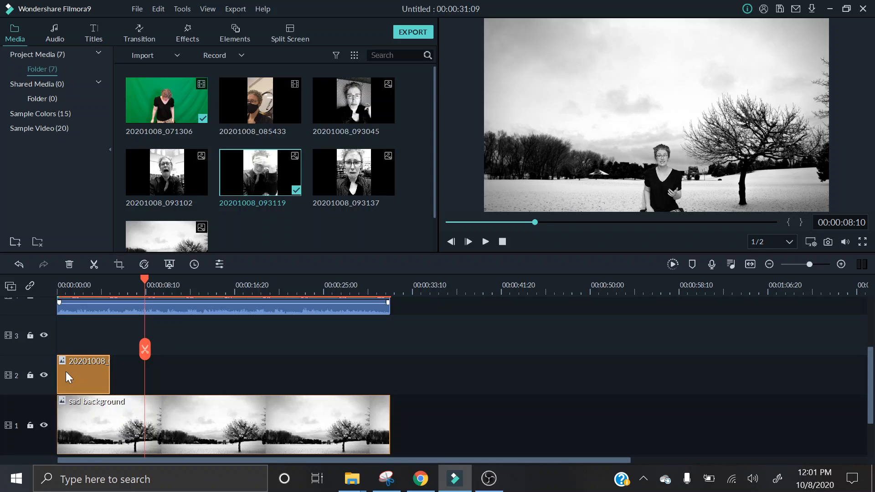
right_click(67, 371)
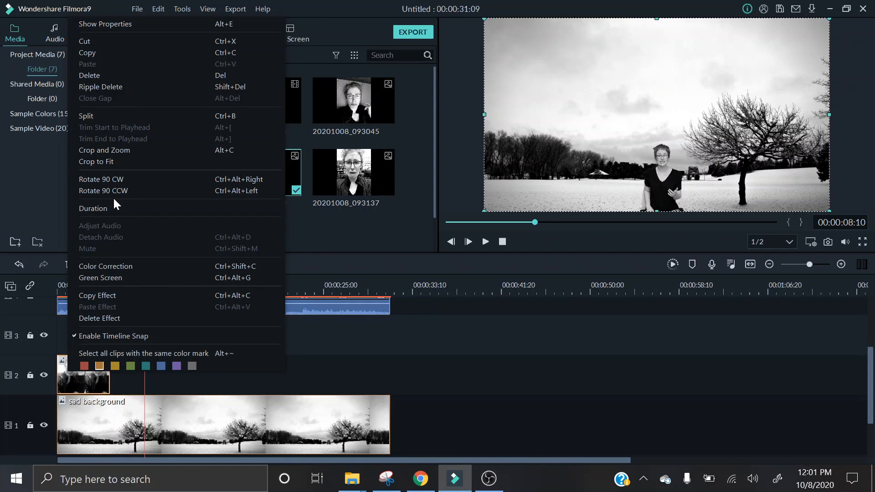
left_click(122, 210)
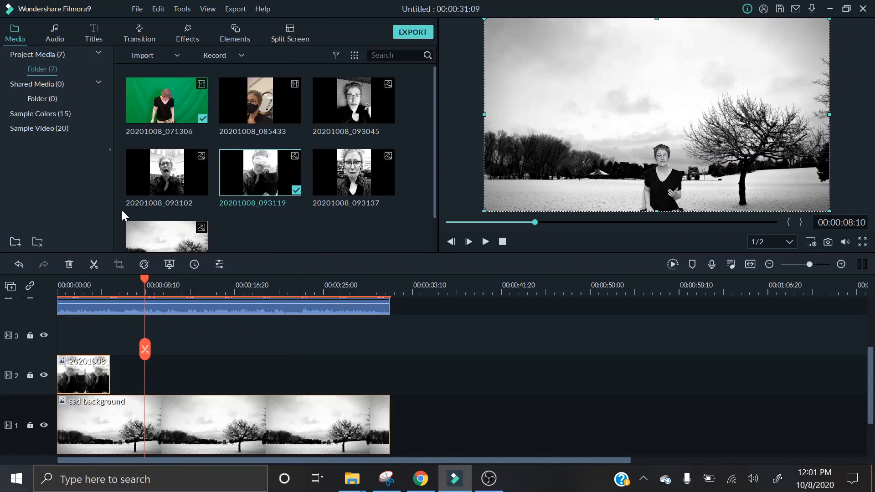
left_click(457, 193)
left_click(453, 193)
key("BackSpace")
type("7:00")
left_click(457, 244)
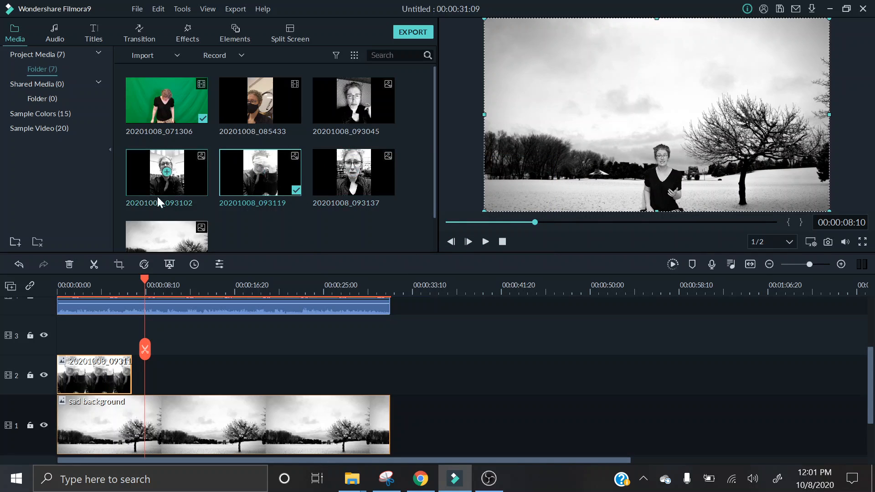
At about 3 seconds, position the 20201008_093119 photo against the left edge of the video frame
left_click_drag(144, 280, 88, 294)
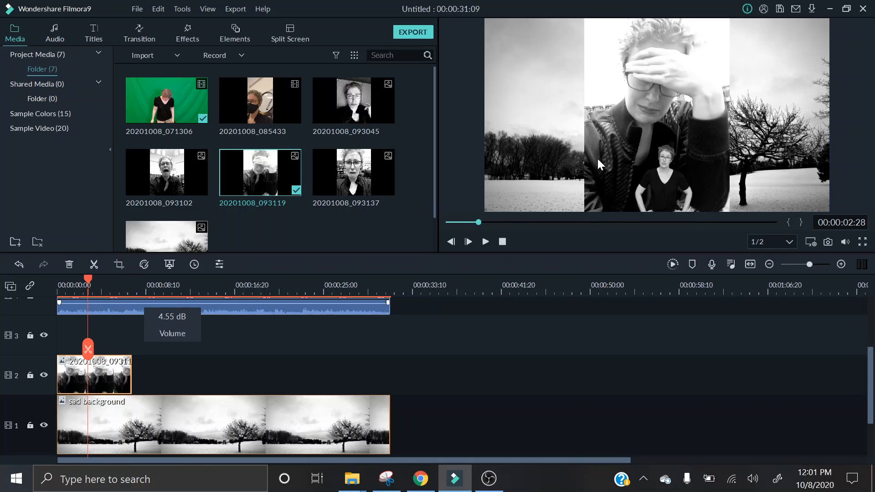
left_click(666, 104)
left_click_drag(671, 80, 675, 81)
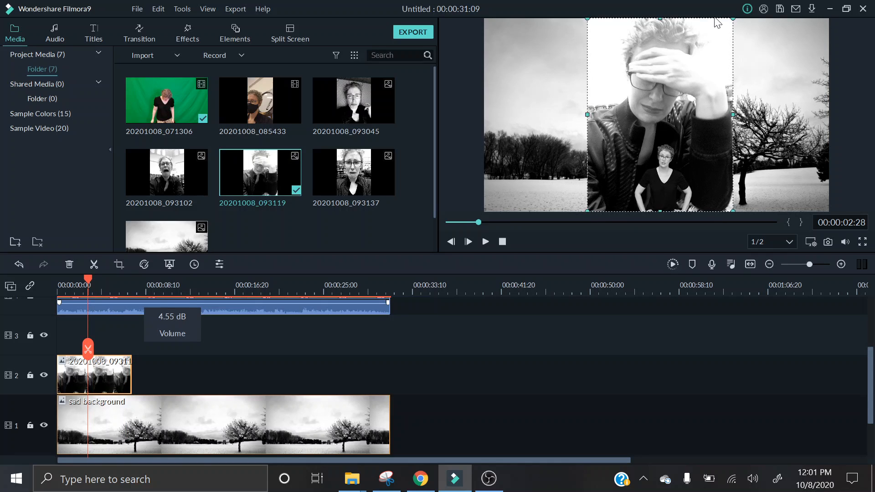
left_click_drag(668, 87, 565, 85)
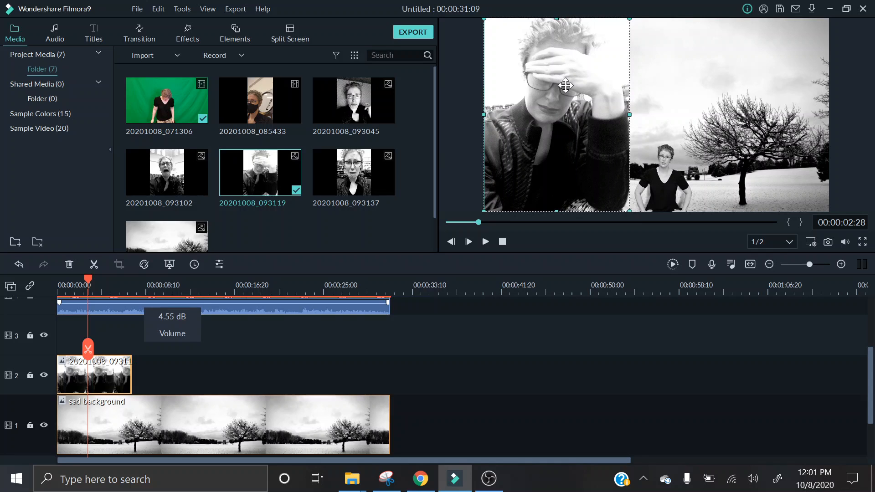
Look through the color and transform settings of the 20201008_093119 photo
double_click(564, 86)
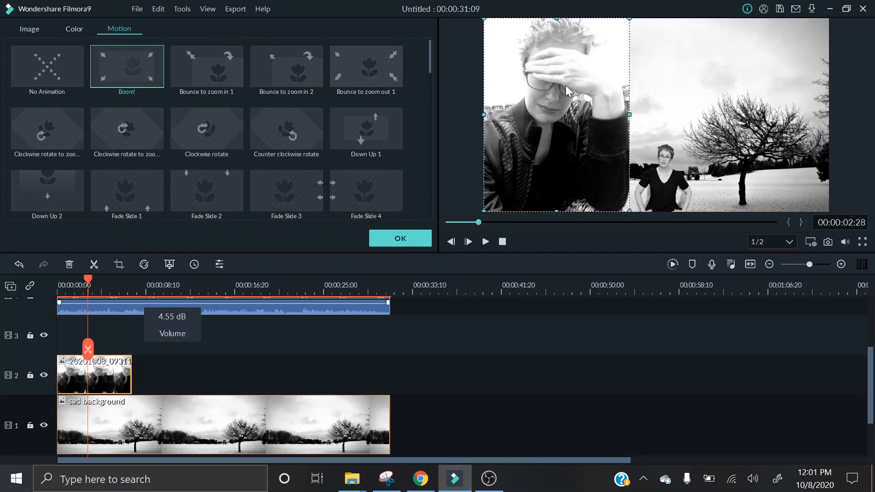
left_click(29, 33)
left_click(76, 33)
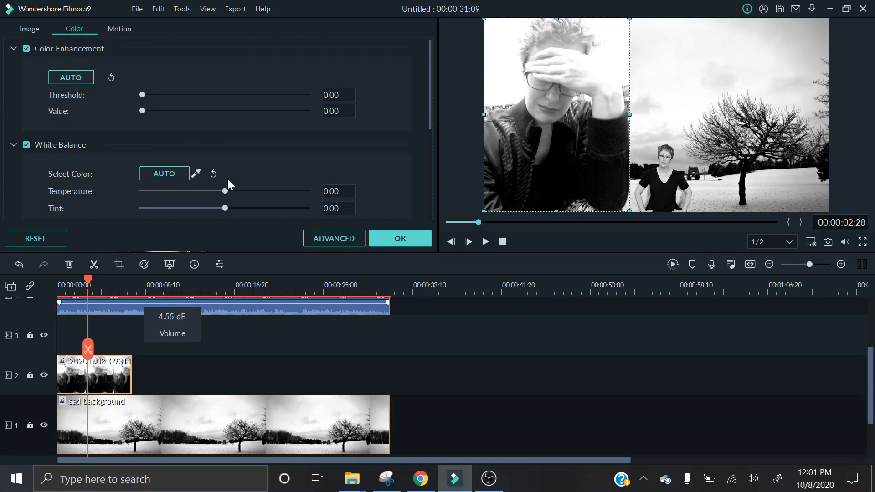
scroll(121, 147, "down", 5)
scroll(120, 146, "up", 5)
scroll(121, 146, "down", 5)
left_click(33, 33)
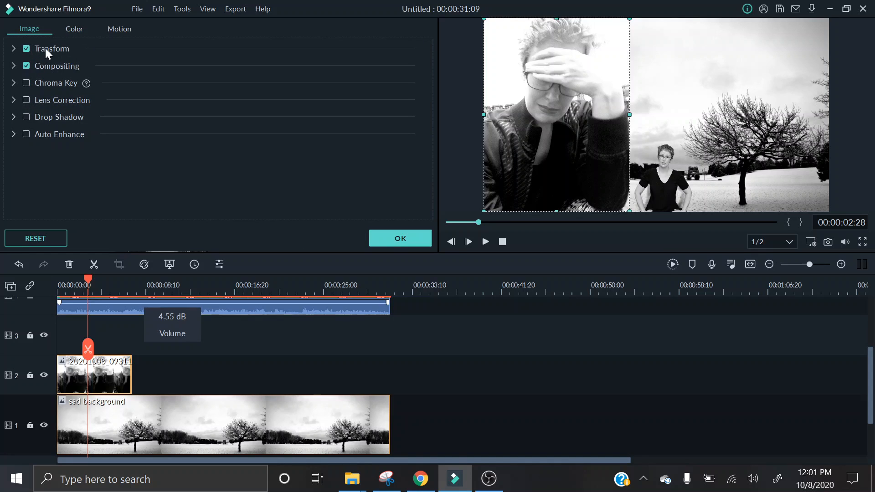
left_click(13, 48)
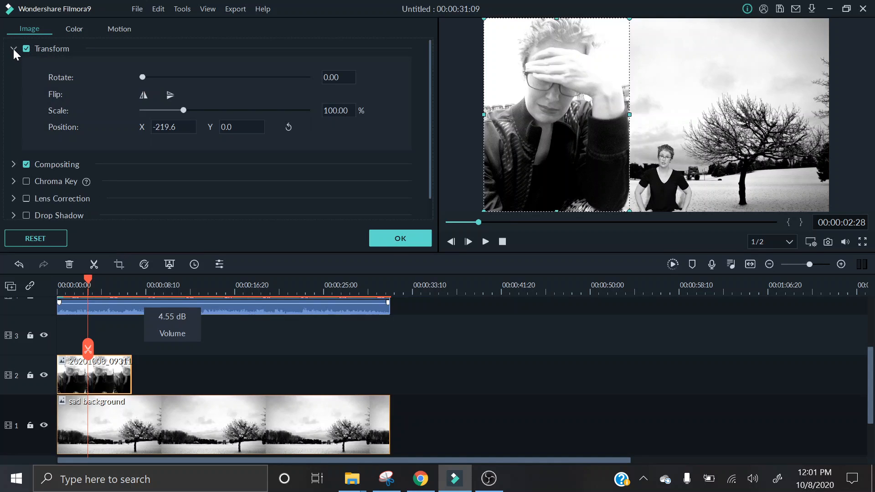
Apply the Fade Slide 1 motion effect to the 20201008_093119 photo
left_click(114, 30)
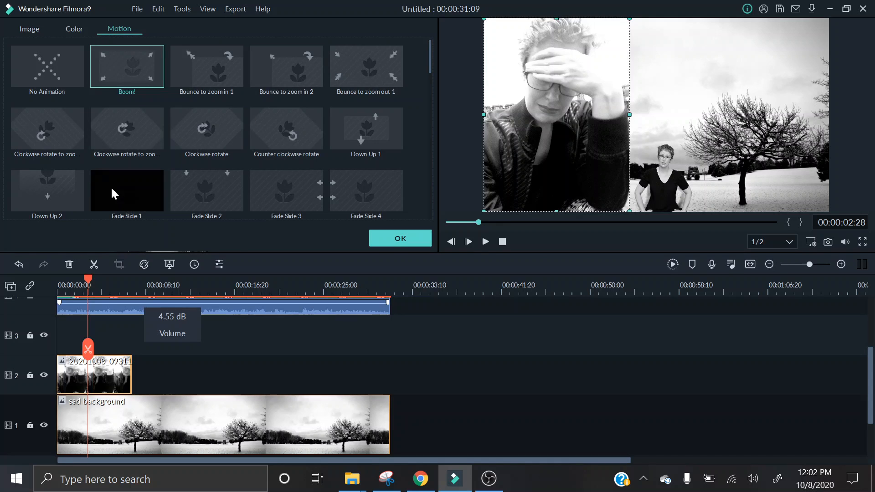
left_click(133, 72)
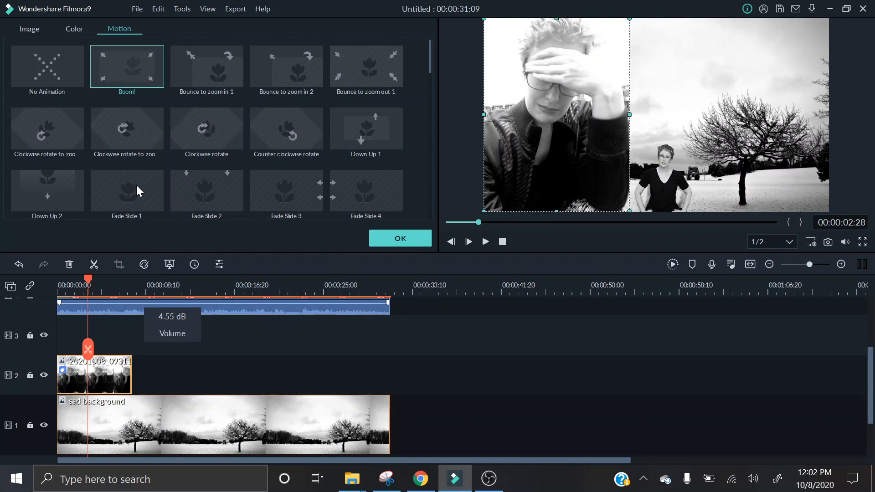
left_click(136, 184)
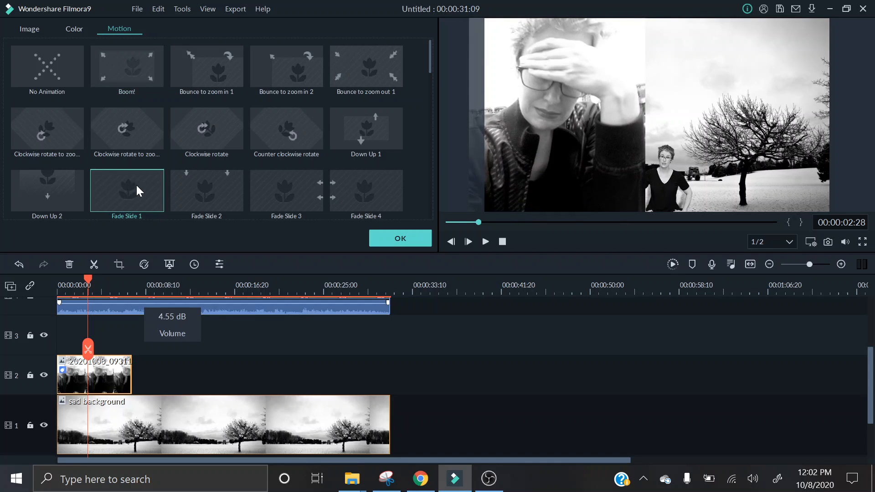
left_click(419, 239)
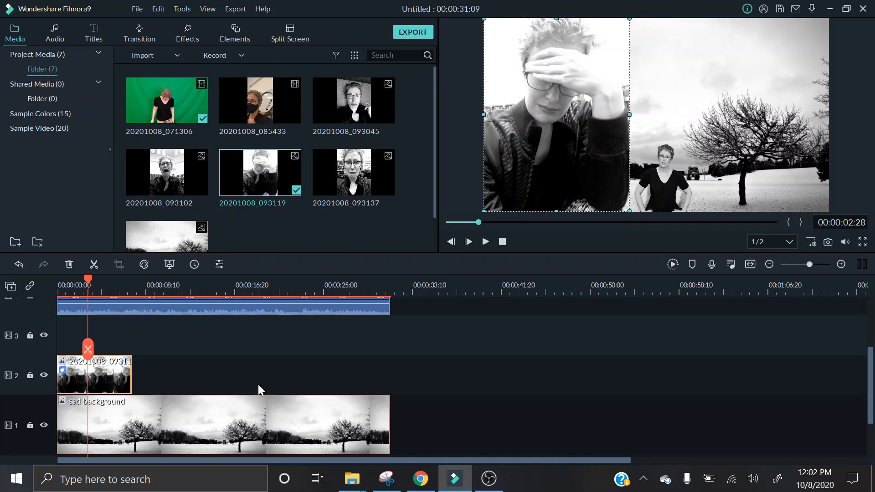
Add the 20201008_093045 photo to track 3, overlapping the end of the track 2 photo, and set its duration to 7 seconds
left_click_drag(338, 103, 163, 340)
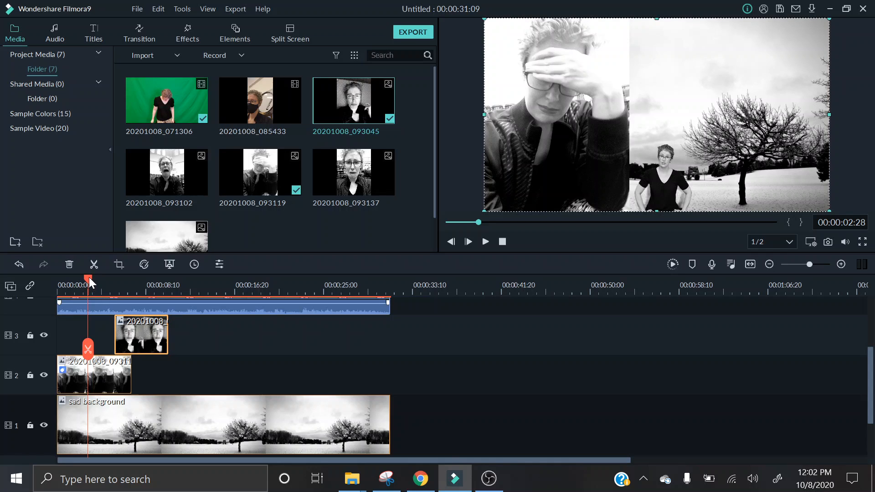
left_click_drag(89, 277, 129, 299)
right_click(143, 338)
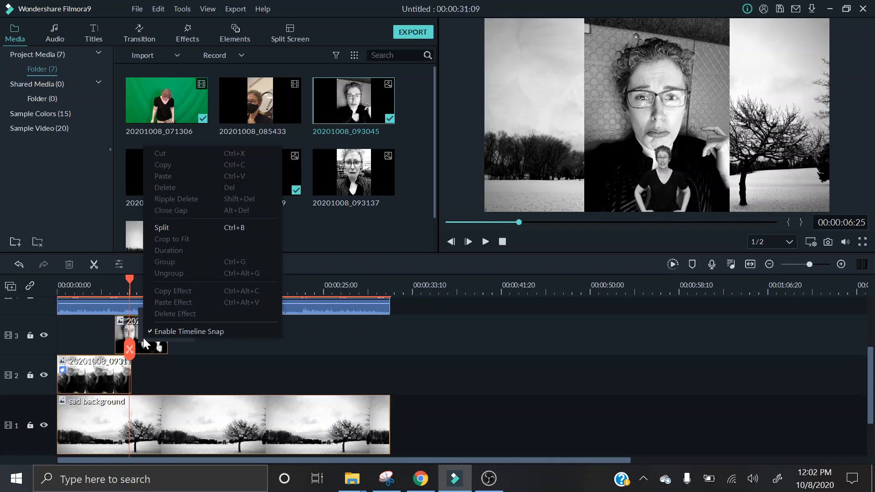
left_click(149, 348)
right_click(149, 348)
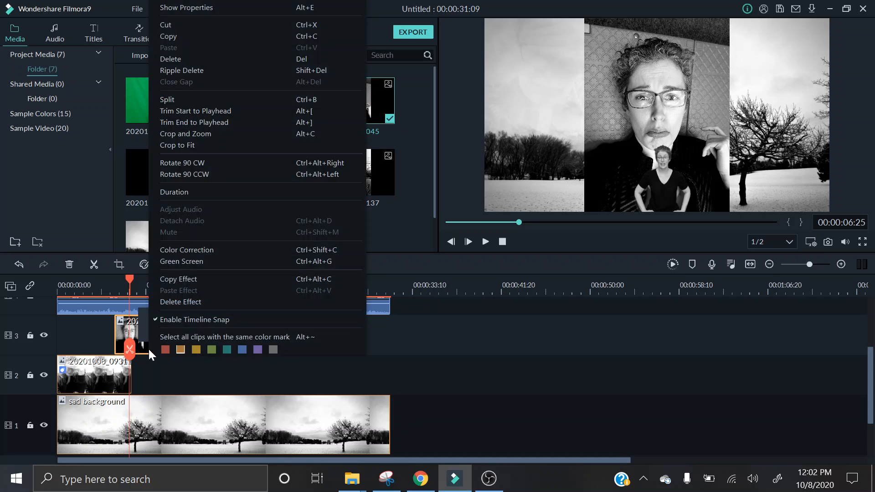
left_click(222, 192)
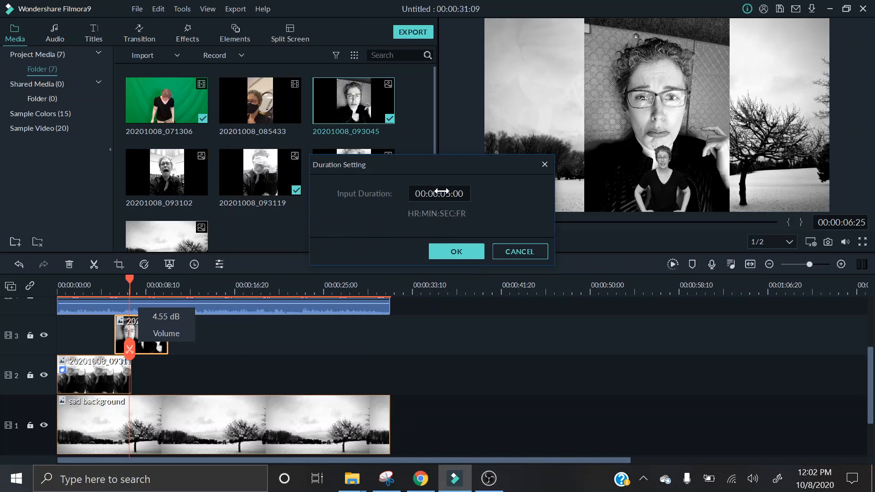
double_click(449, 194)
left_click(450, 194)
key("BackSpace")
type("7")
left_click(454, 251)
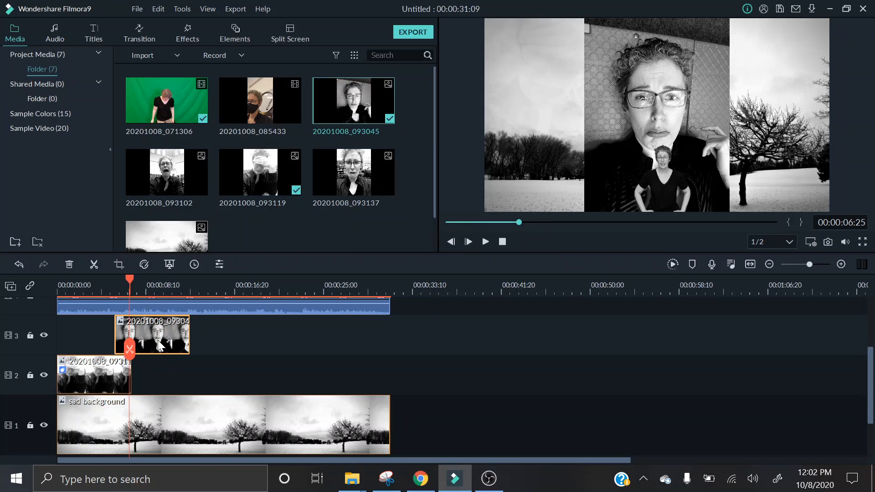
Position the 20201008_093045 photo against the right edge of the video frame
left_click_drag(639, 105, 734, 104)
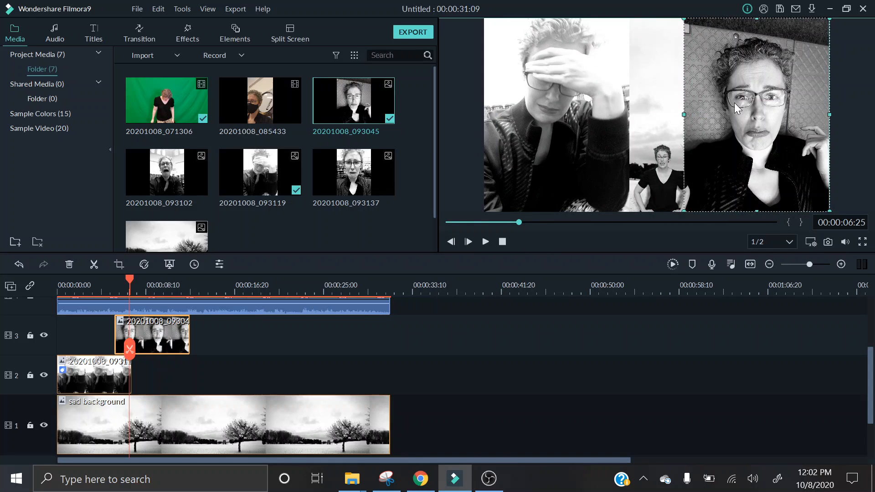
Apply the Fade Slide 2 motion effect to the 20201008_093045 photo
double_click(734, 102)
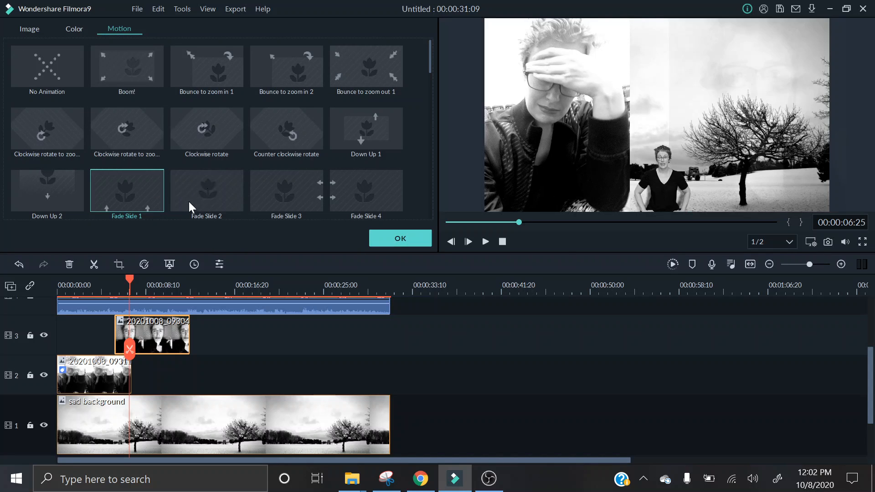
left_click(188, 202)
left_click(380, 238)
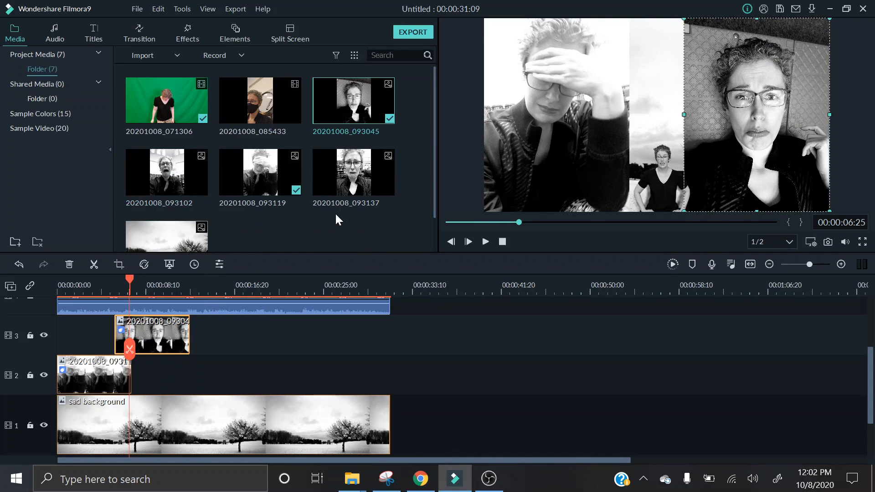
Add the 20201008_093137 photo to track 2 where the track 3 photo ends, lengthened and placed at the left side of the video frame
left_click_drag(326, 177, 264, 383)
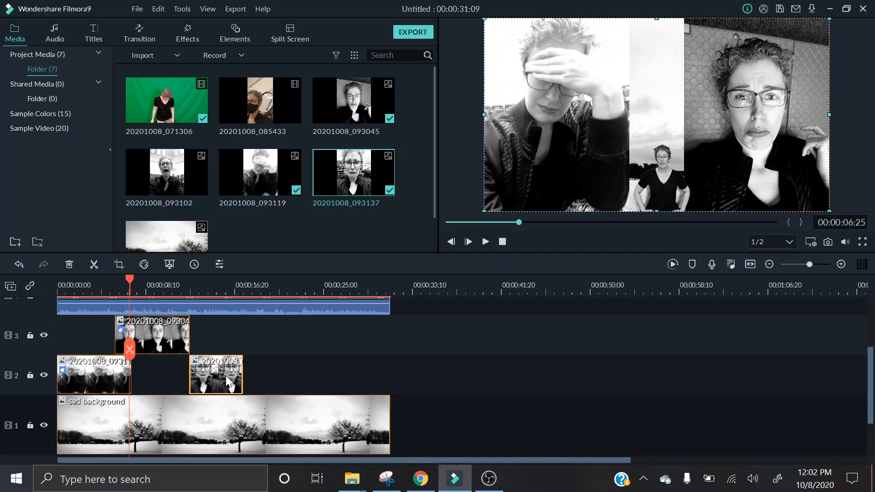
left_click_drag(242, 376, 269, 379)
double_click(249, 380)
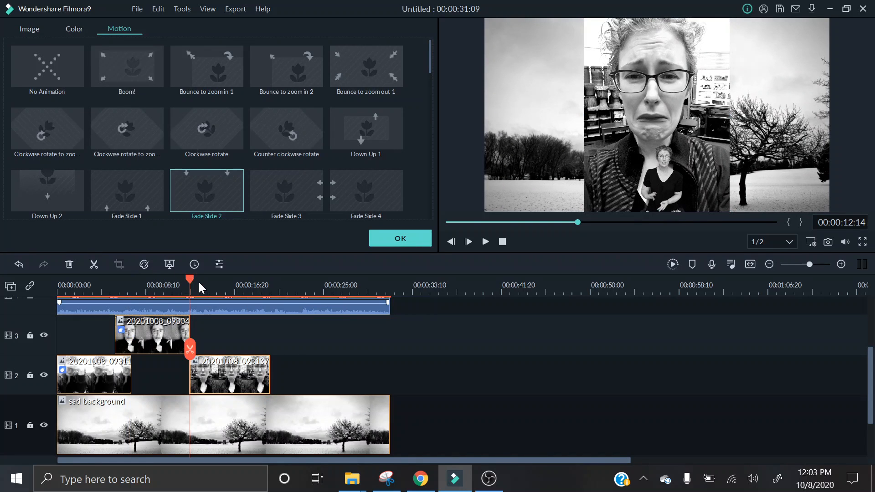
left_click_drag(195, 280, 224, 285)
left_click_drag(673, 89, 564, 90)
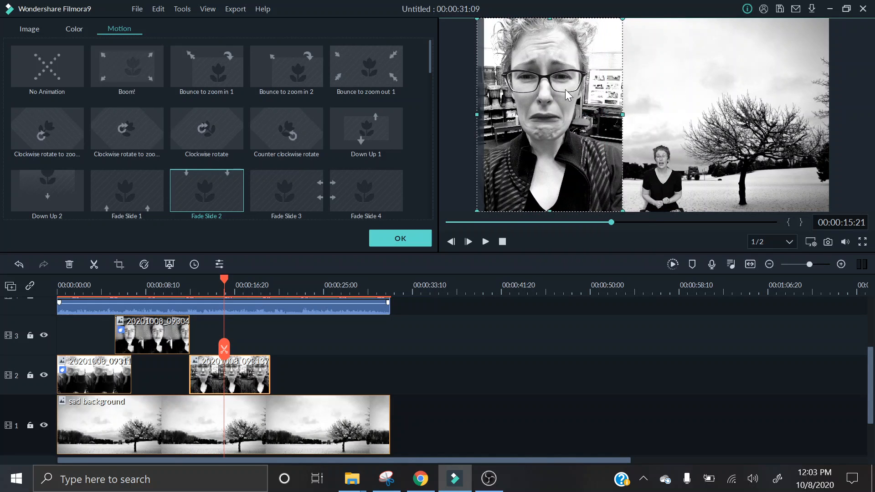
Apply the Fade Slide 1 motion effect to the 20201008_093137 photo
left_click(137, 188)
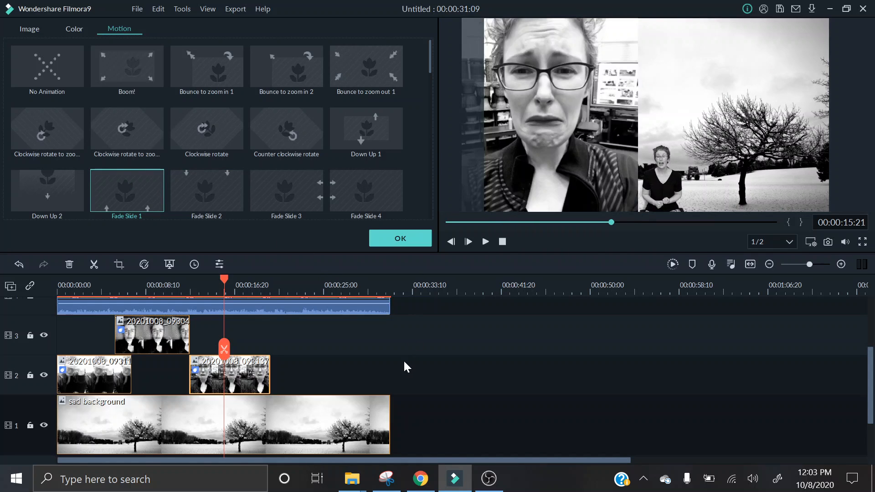
scroll(400, 360, "up", 1)
left_click(399, 237)
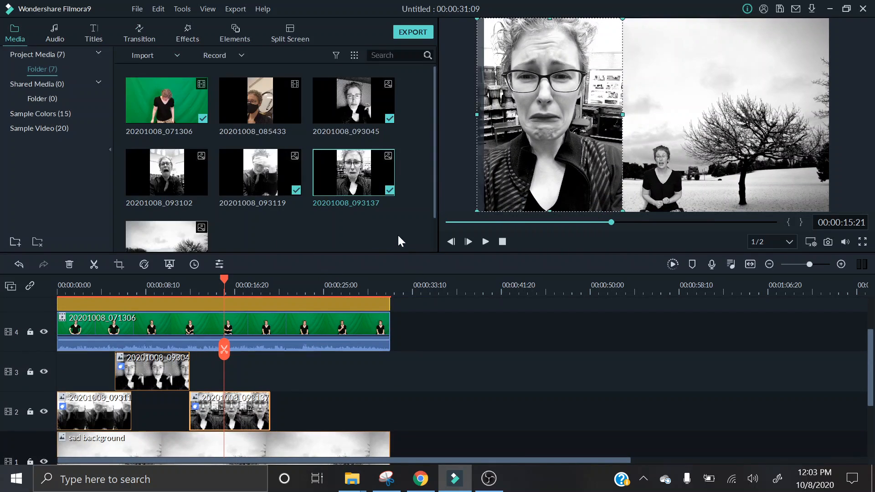
Add the 20201008_093102 photo to track 3 after the 20201008_093137 photo, ending at 00:00:27:29, and position it against the video frame's right edge
left_click_drag(153, 182, 355, 375)
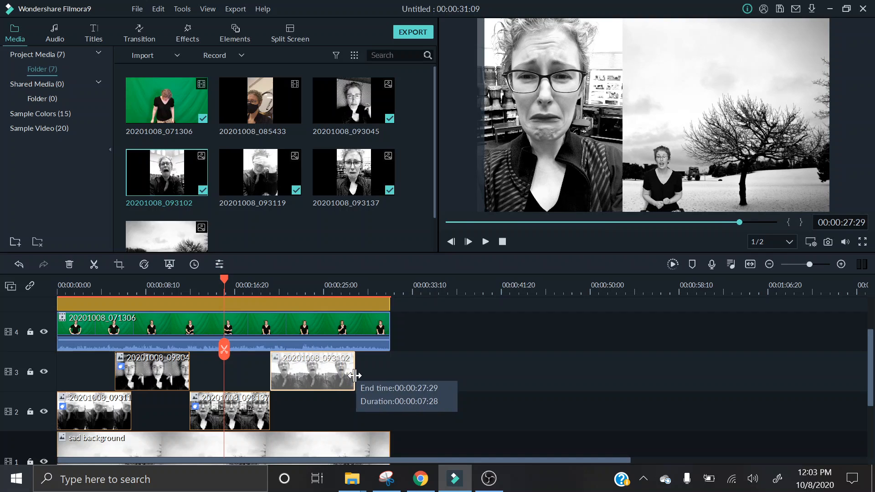
left_click_drag(223, 278, 307, 287)
left_click(670, 93)
mouse_move(739, 90)
left_mouse_down()
mouse_move(759, 89)
mouse_move(750, 89)
left_mouse_up()
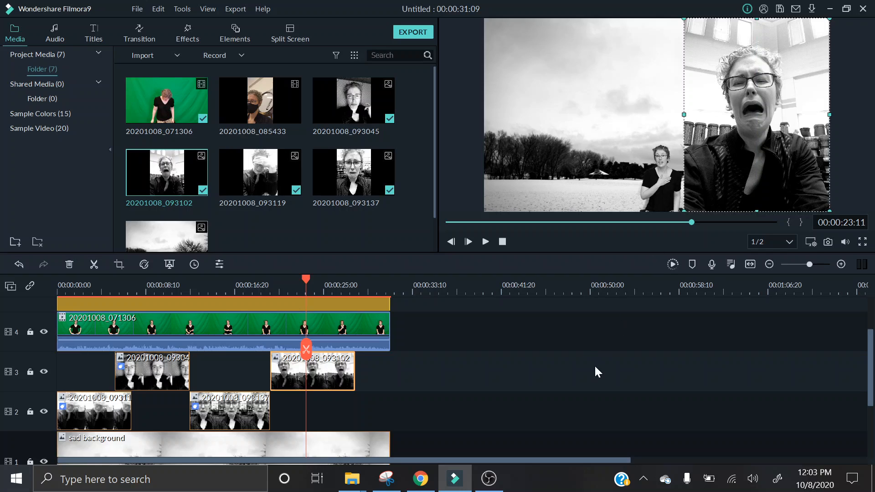
Apply the Fade Slide 2 motion effect to the 20201008_093102 photo
double_click(751, 63)
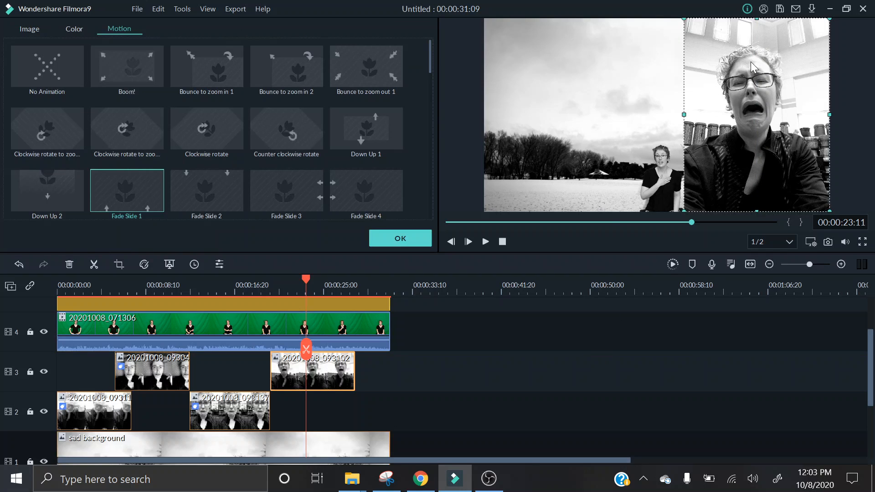
left_click(201, 171)
Select all four photo clips on tracks 2 and 3 and shift them together slightly later in the timeline
scroll(453, 367, "down", 1)
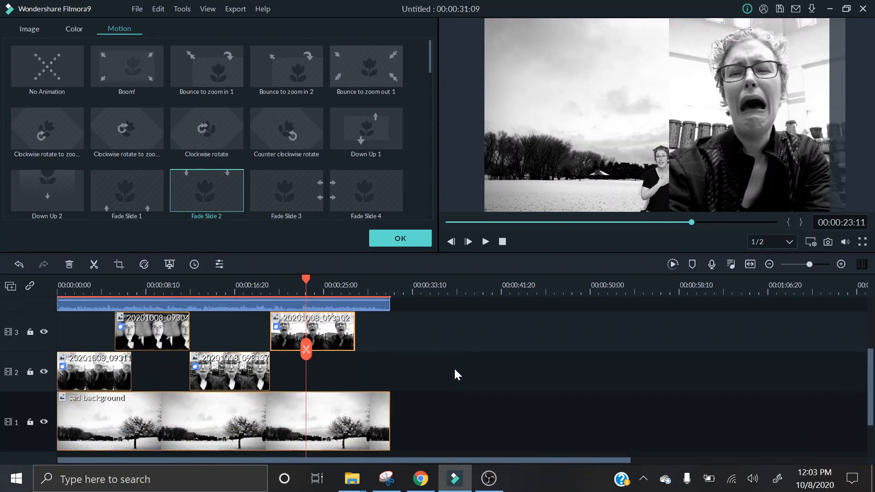
left_click(111, 356)
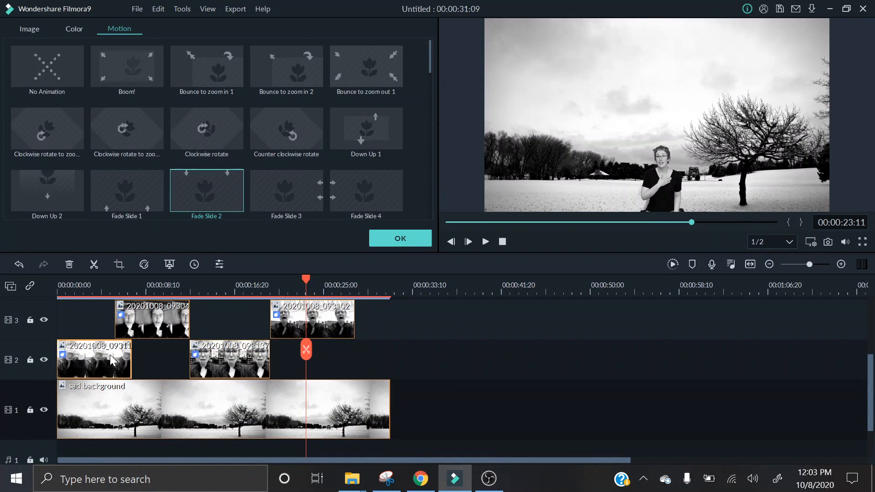
left_click(147, 330, "shift")
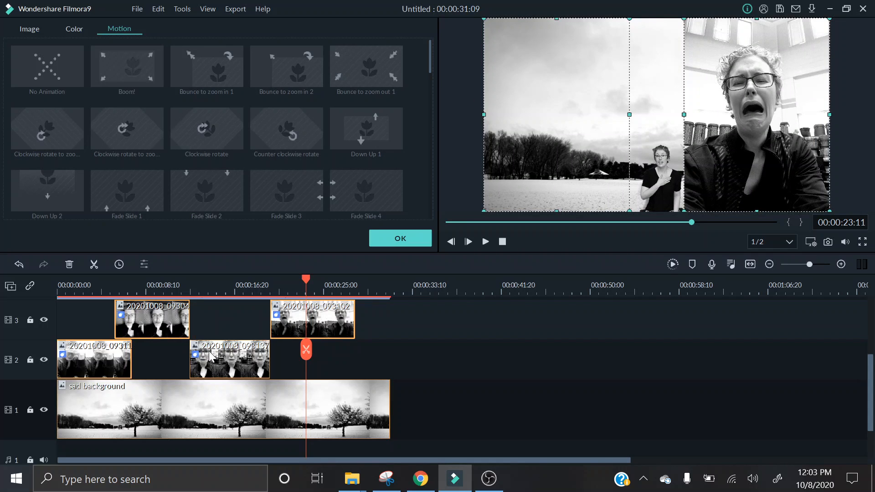
left_click(113, 352)
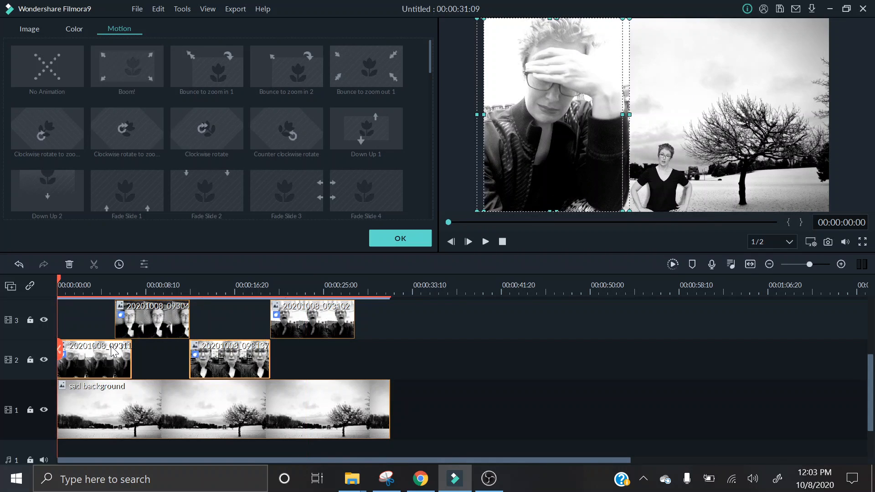
left_click(149, 327)
left_click(236, 361)
left_click(335, 353)
left_click_drag(86, 316, 314, 364)
left_click_drag(235, 351, 250, 351)
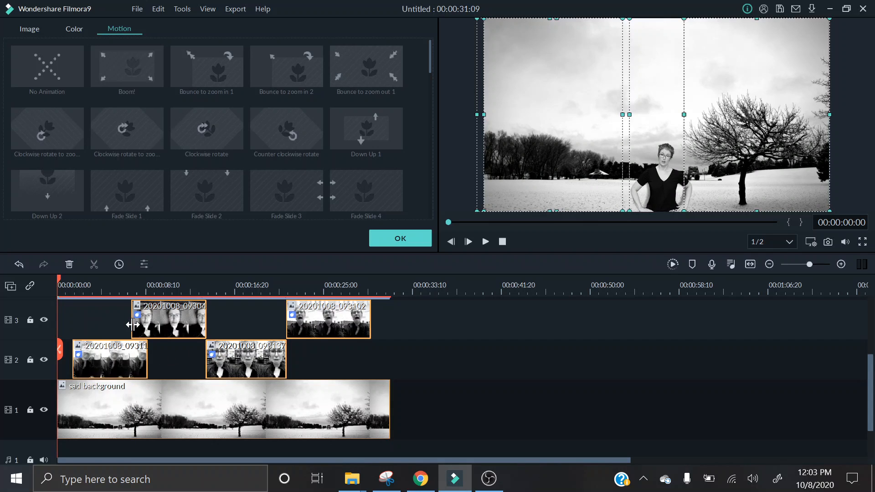
Shorten the photo clips and re-space them, with 20201008_093045 starting where 20201008_093119 ends and 20201008_093102 starting where 20201008_093137 ends
left_click_drag(132, 324, 170, 320)
left_click(190, 366)
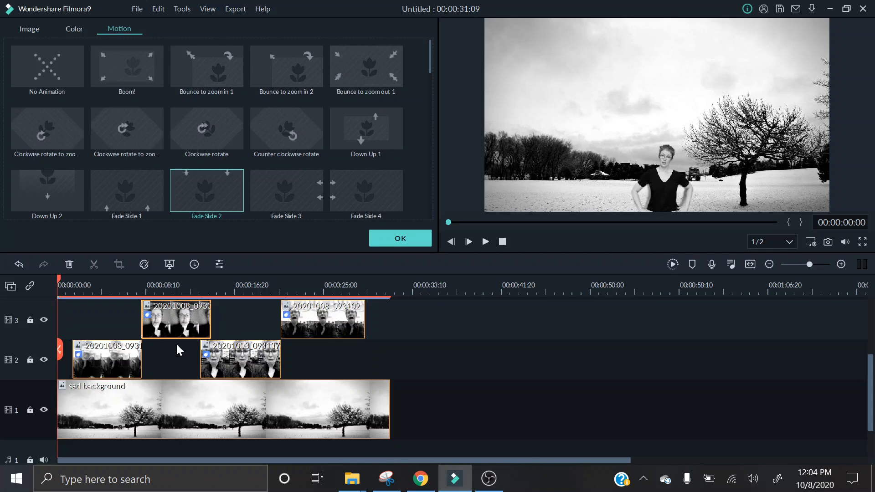
mouse_move(179, 326)
left_mouse_down()
mouse_move(190, 327)
mouse_move(174, 319)
left_mouse_up()
left_click(208, 366)
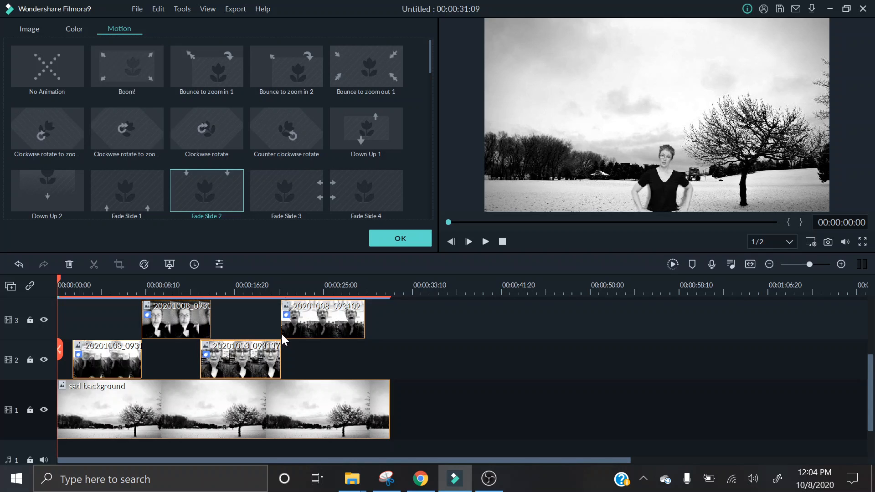
left_click_drag(201, 360, 207, 360)
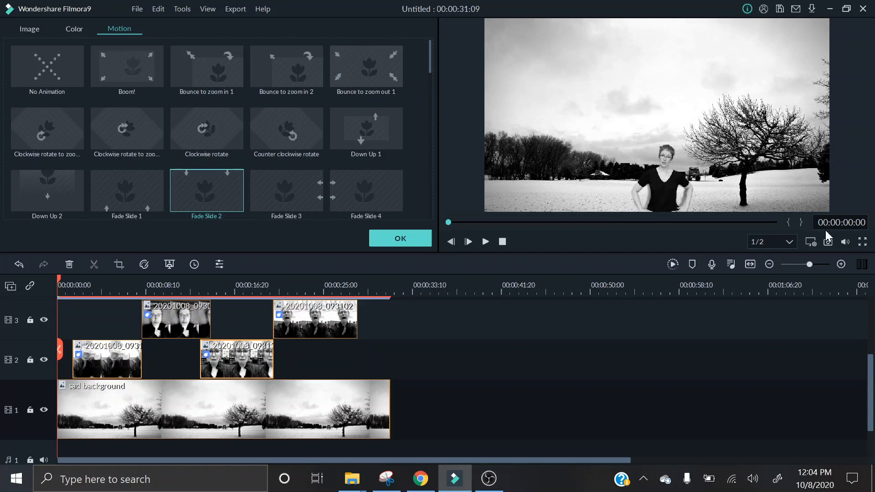
Move the 20201008_093102 photo later and lengthen the 20201008_093137 photo to fill the gap between the two track 3 photos
left_click(840, 264)
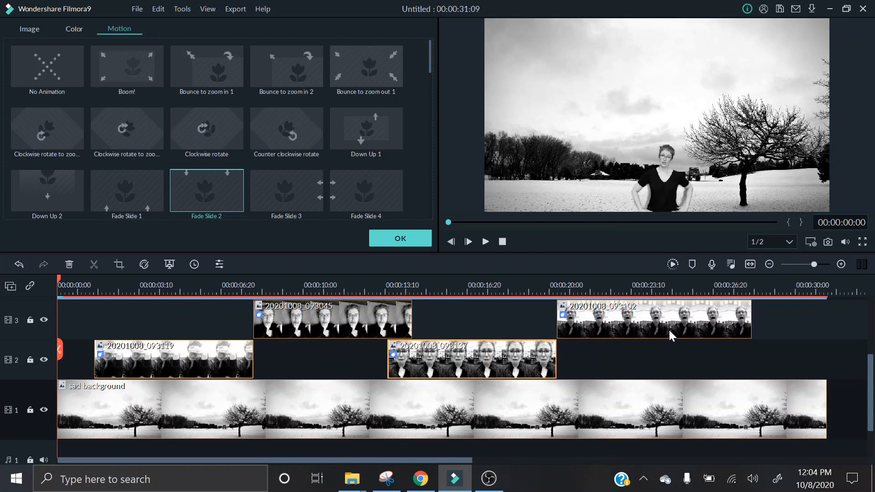
left_click_drag(674, 321, 717, 328)
left_click_drag(509, 356, 547, 352)
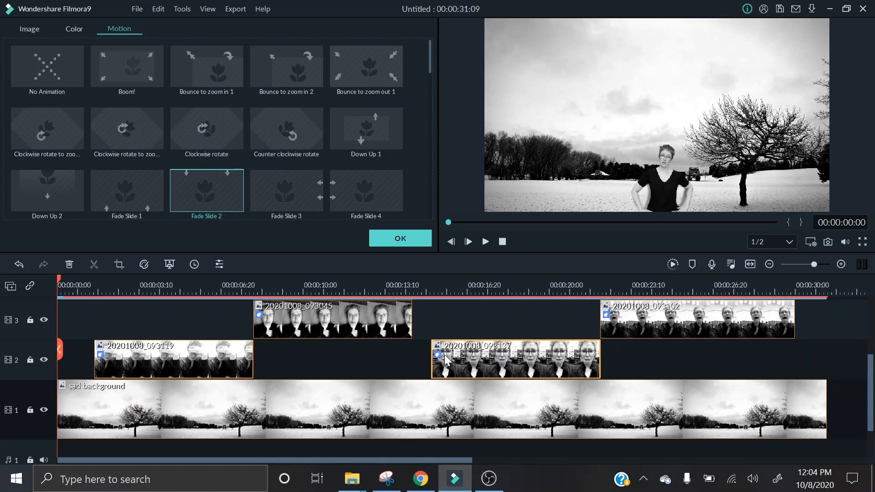
left_click_drag(431, 358, 411, 356)
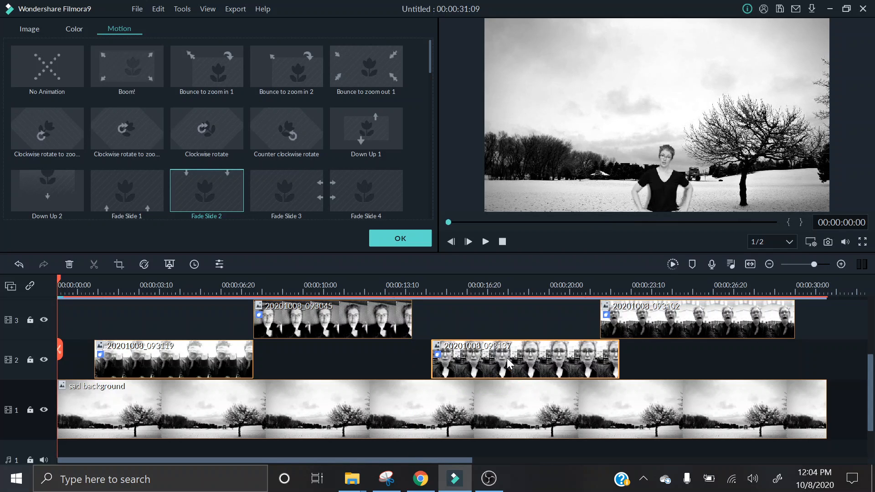
left_click_drag(495, 359, 472, 359)
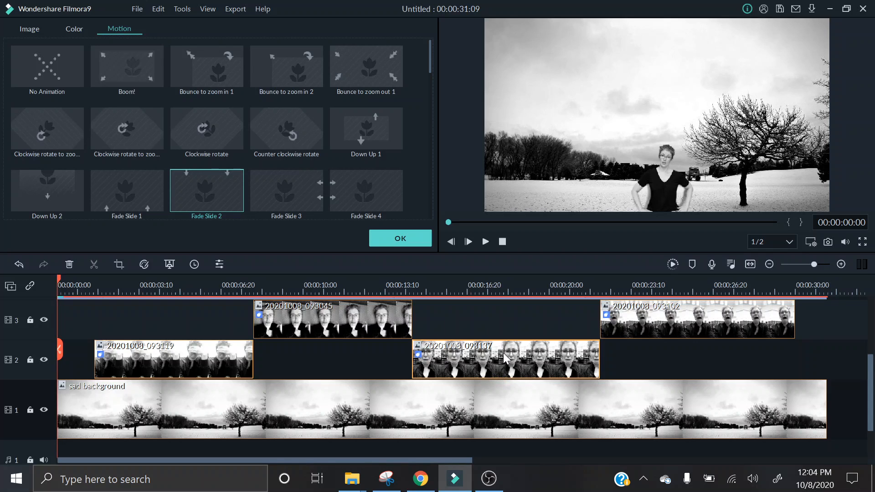
left_click(770, 264)
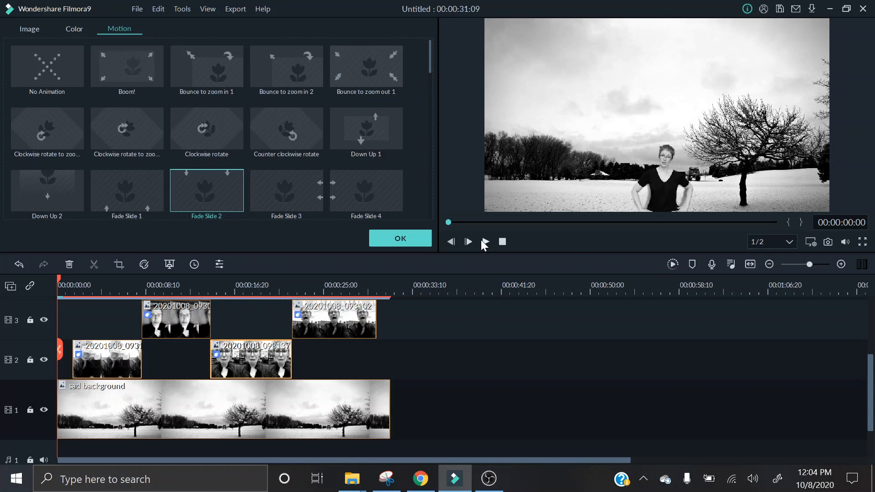
Preview the opening, move the 20201008_093119 photo to start at 00:00:04:11, and re-space the two track 3 photos to overlap their track 2 neighbours
left_click(484, 242)
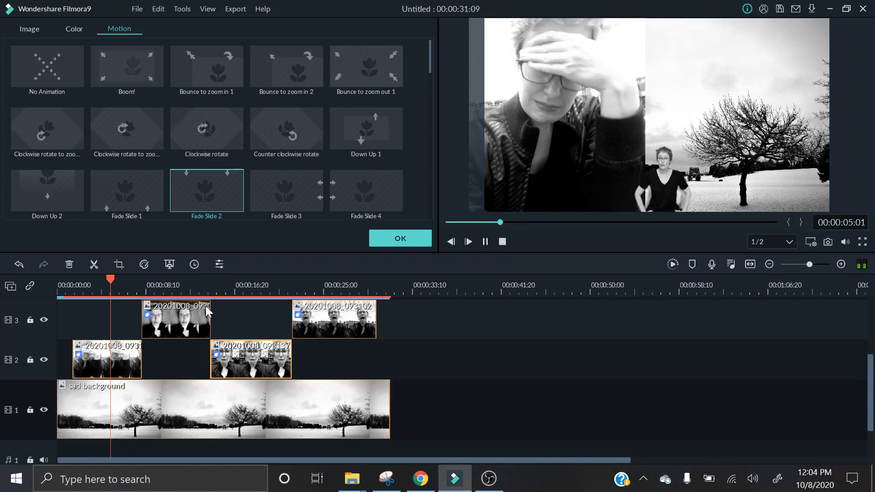
left_click_drag(110, 278, 104, 280)
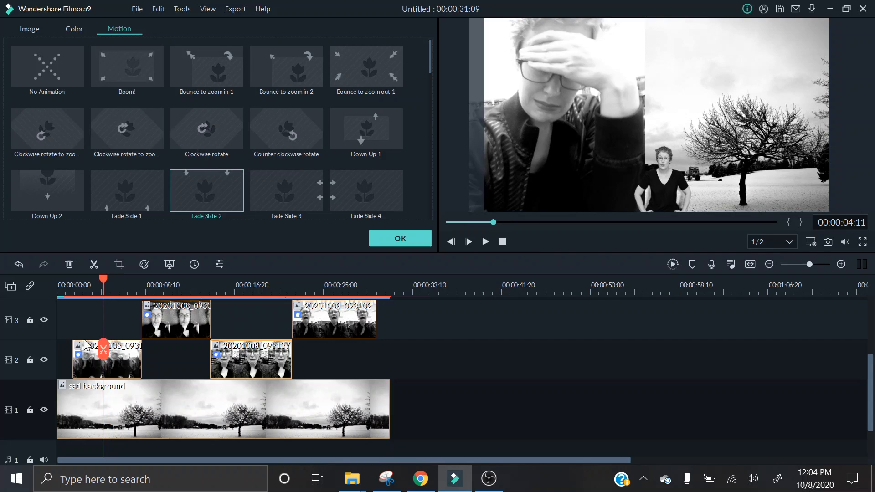
left_click_drag(126, 366, 138, 367)
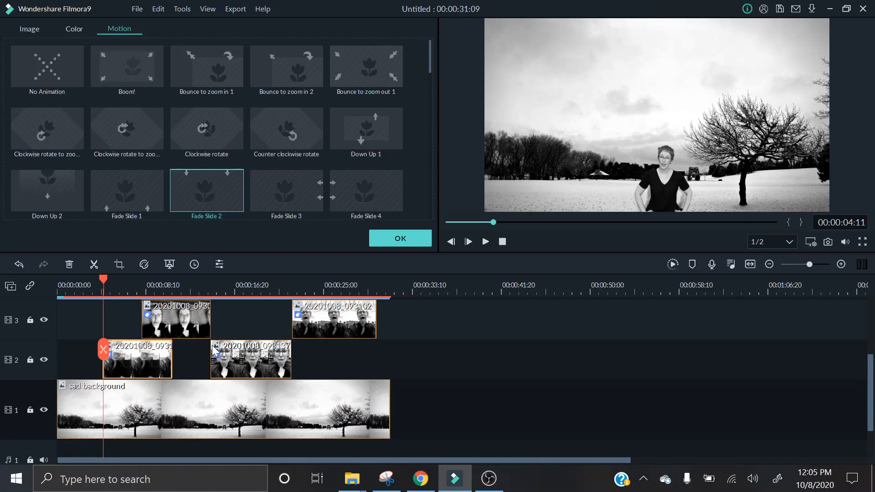
left_click_drag(186, 321, 202, 321)
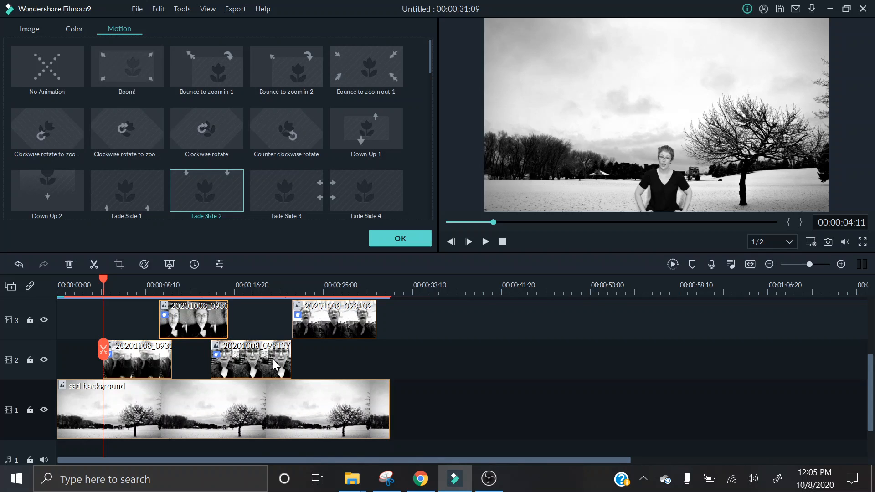
left_click_drag(339, 325, 325, 314)
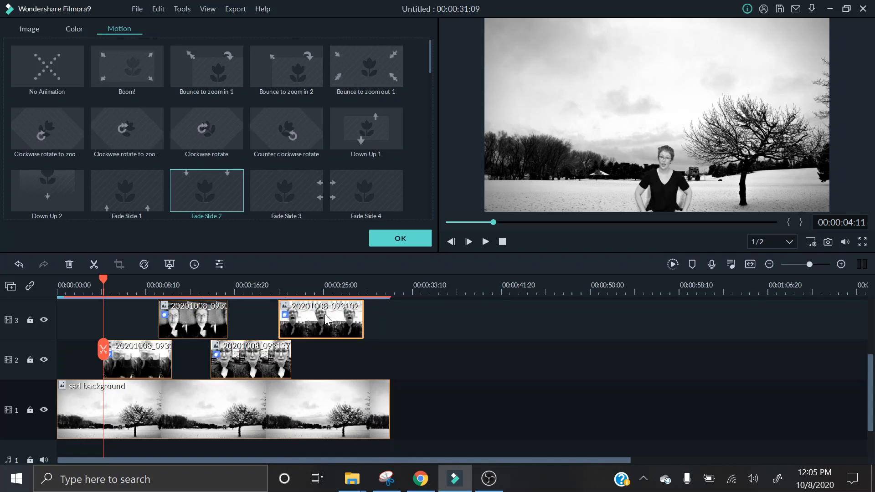
Enlarge the 20201008_071306 green-screen clip in the preview so the presenter stands larger near the middle of the frame
scroll(78, 394, "down", 1)
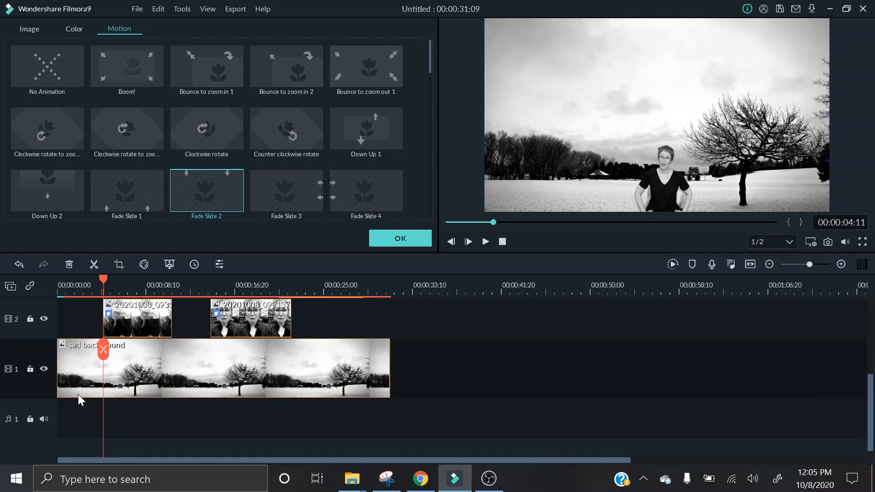
scroll(328, 362, "up", 4)
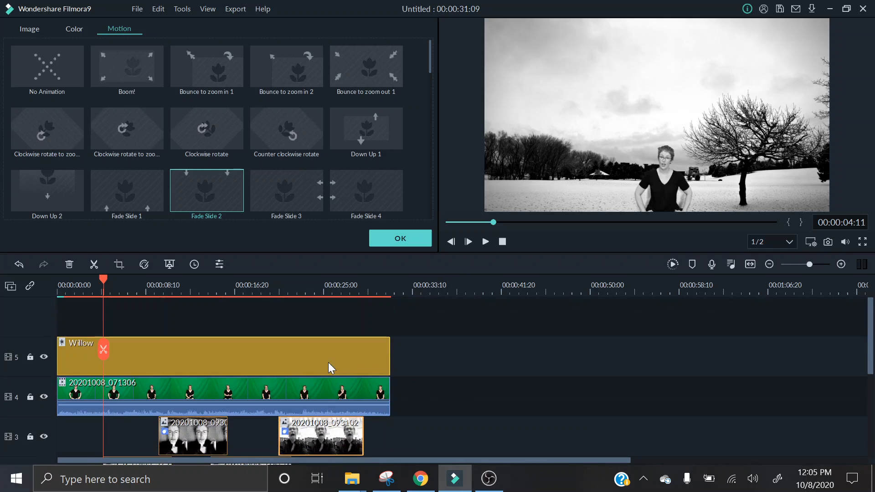
left_click(253, 392)
left_click_drag(593, 127, 547, 76)
left_click_drag(765, 58, 828, 21)
scroll(526, 407, "down", 3)
scroll(528, 407, "up", 3)
left_click(428, 241)
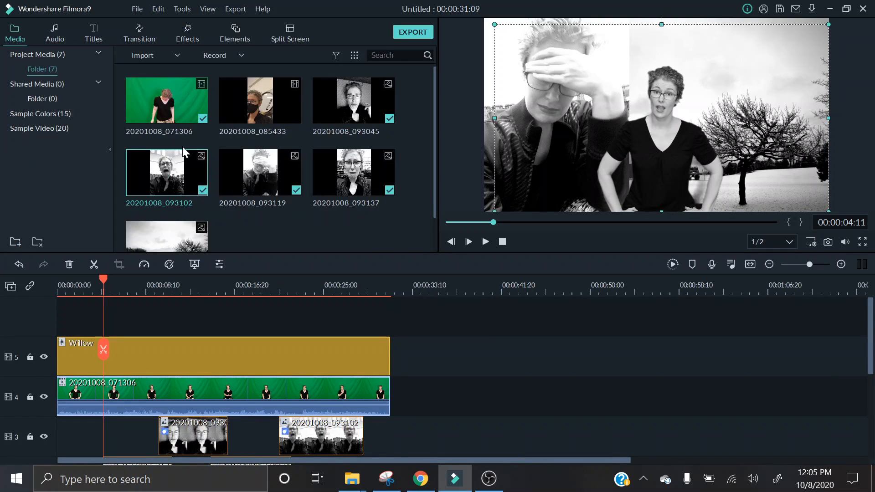
Add the 20201008_085433 clip at the start of a new track above the Willow filter and detach its audio
left_click_drag(274, 85, 63, 308)
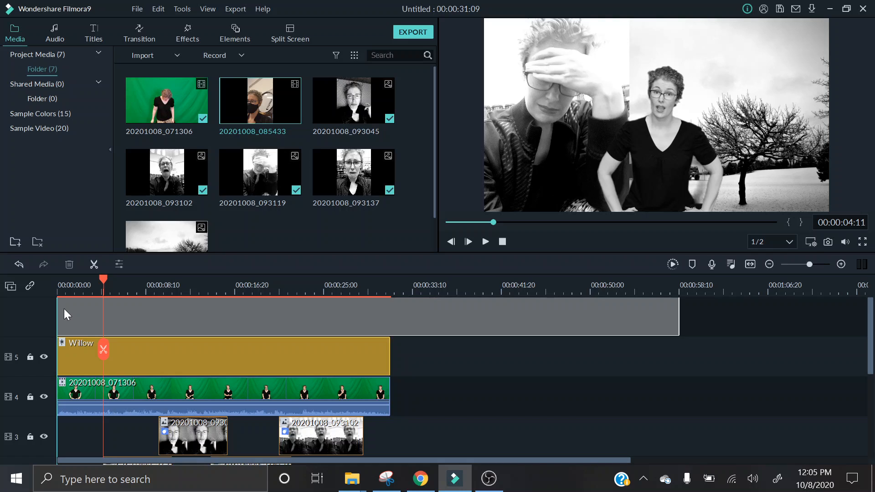
left_click_drag(64, 308, 63, 307)
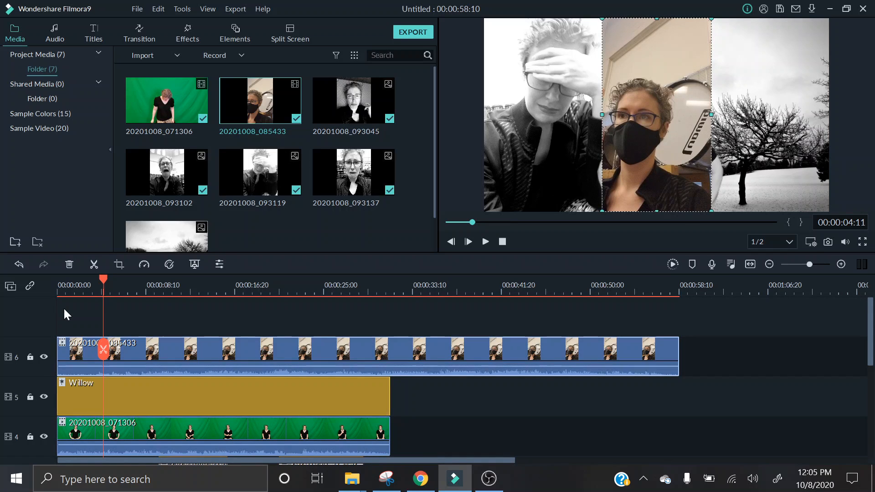
right_click(140, 349)
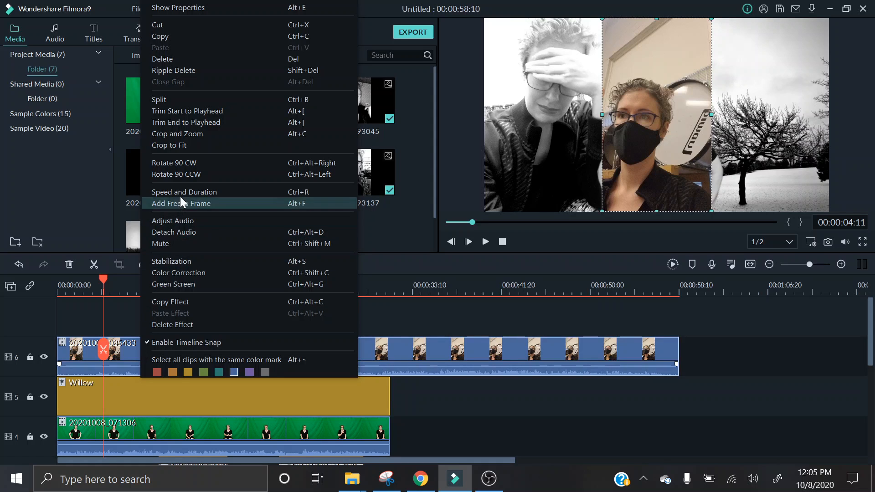
left_click(190, 232)
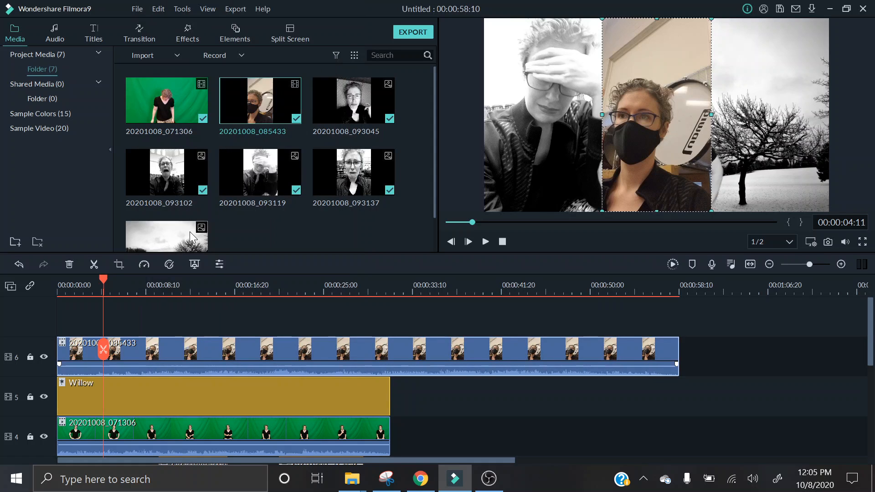
Delete the video part of the 20201008_085433 clip on track 6, leaving its detached audio on audio track 1
left_click(222, 364)
key("Delete")
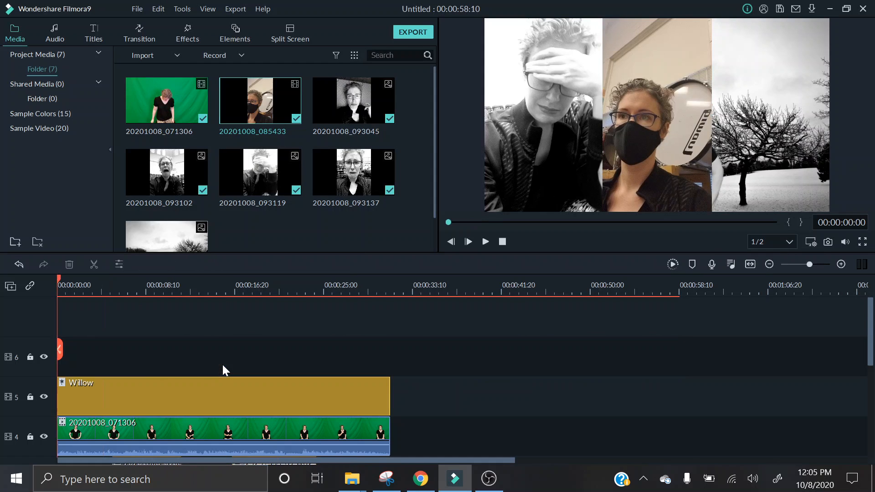
scroll(542, 388, "down", 3)
scroll(542, 388, "down", 3)
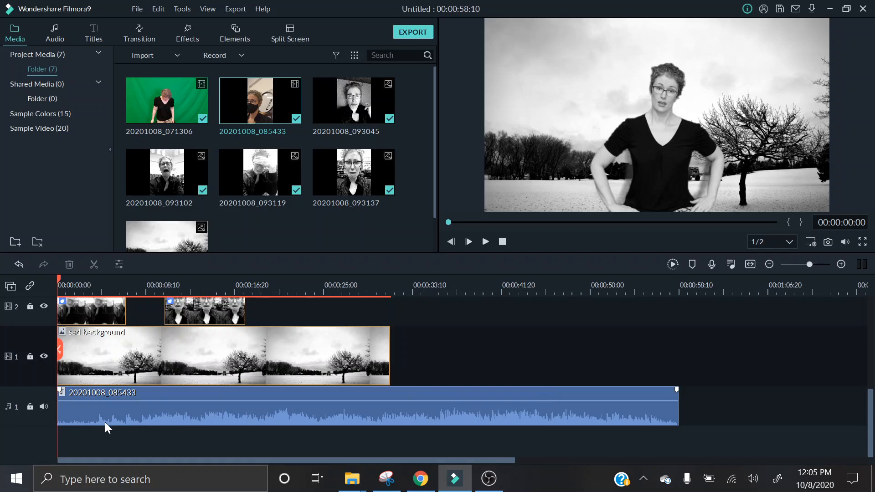
Trim the opening of the detached 20201008_085433 audio, align it with the timeline start, and cut its end to 00:00:31:09
left_click_drag(87, 411, 106, 411)
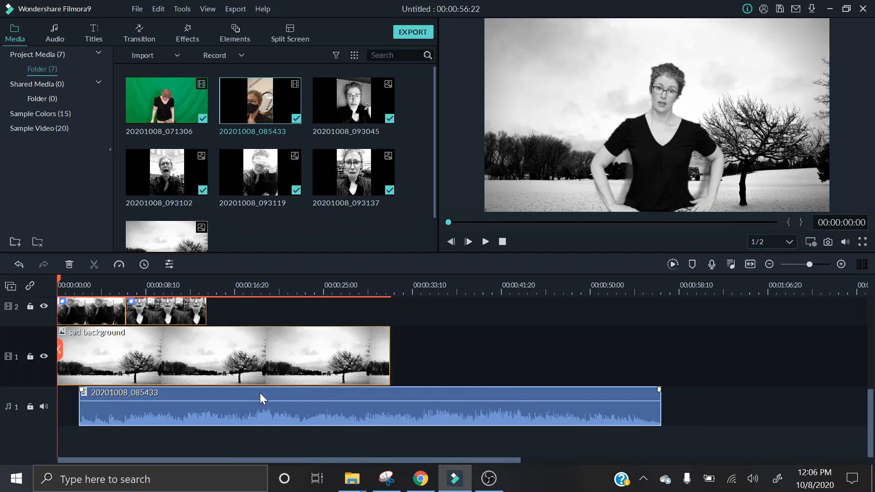
left_click_drag(260, 398, 246, 398)
left_click_drag(637, 414, 390, 412)
left_click_drag(864, 432, 381, 449)
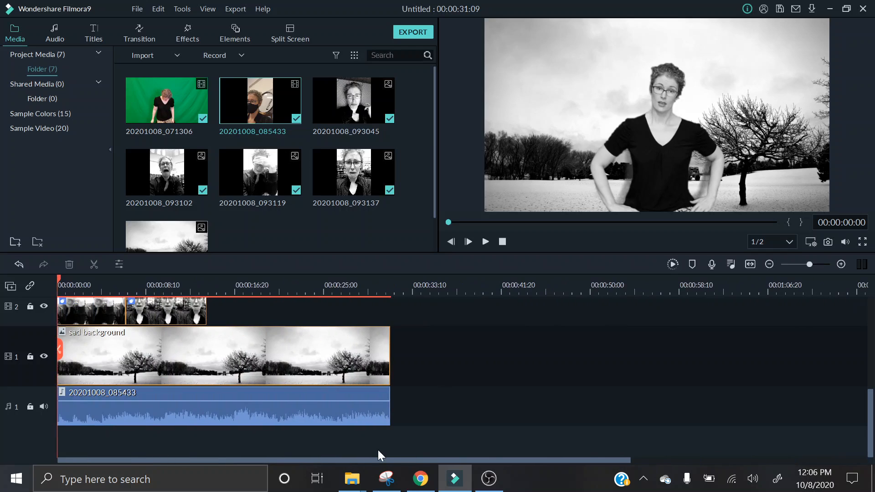
Check the photo timing on tracks 2 and 3 and undo the audio trims that shifted the photos
left_click_drag(870, 411, 871, 390)
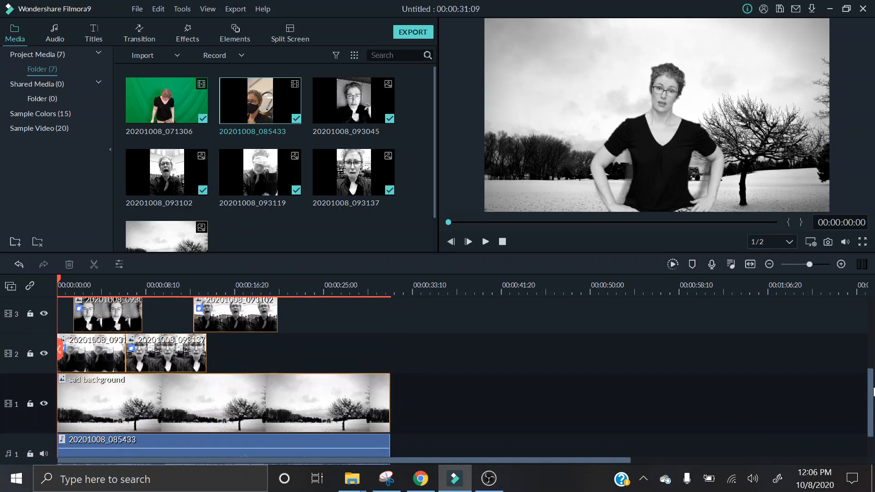
scroll(478, 391, "up", 2)
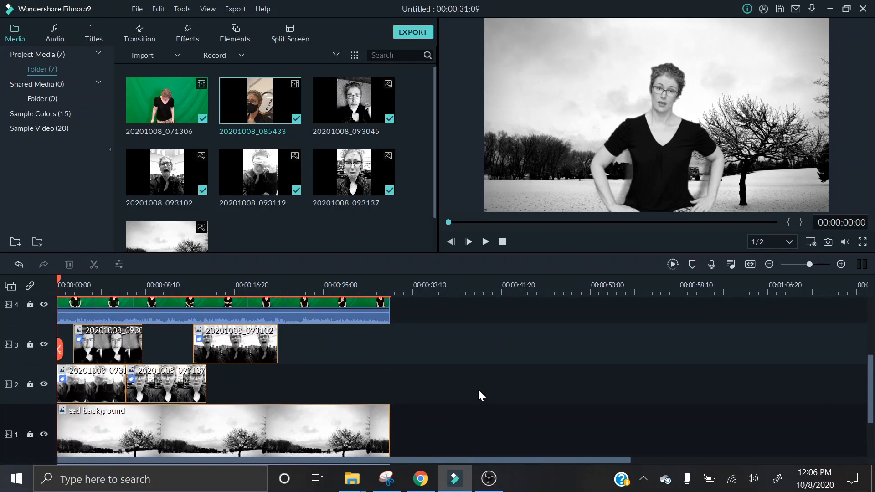
scroll(478, 390, "up", 2)
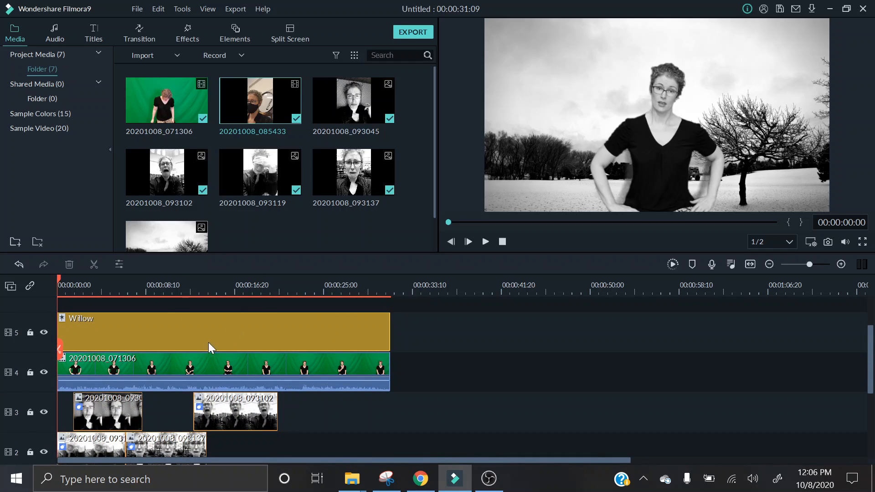
scroll(278, 444, "down", 3)
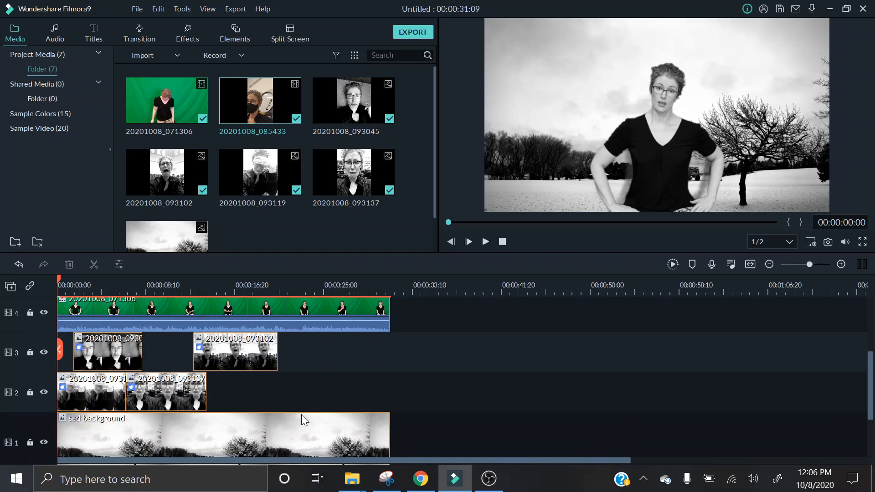
key("ctrl+z")
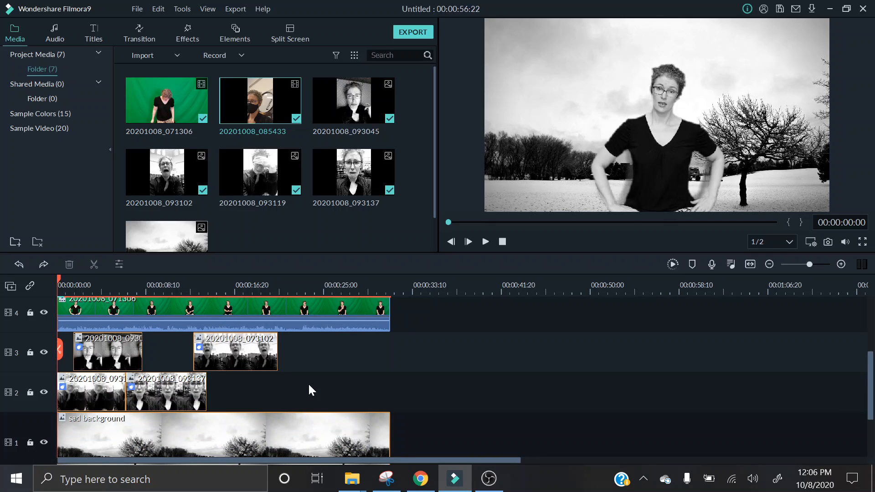
key("ctrl+z")
scroll(308, 383, "up", 3)
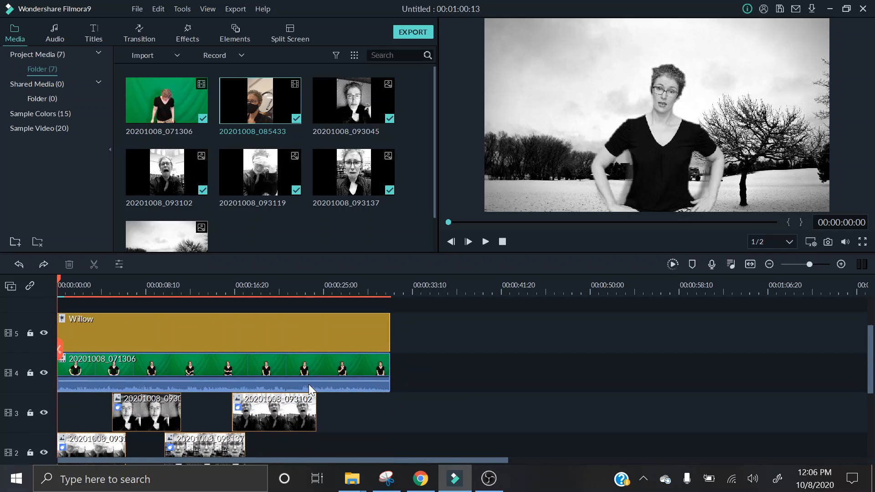
Add another copy of the 20201008_085433 clip after the end of the Willow filter, keeping only its detached audio
left_click_drag(247, 108, 231, 319)
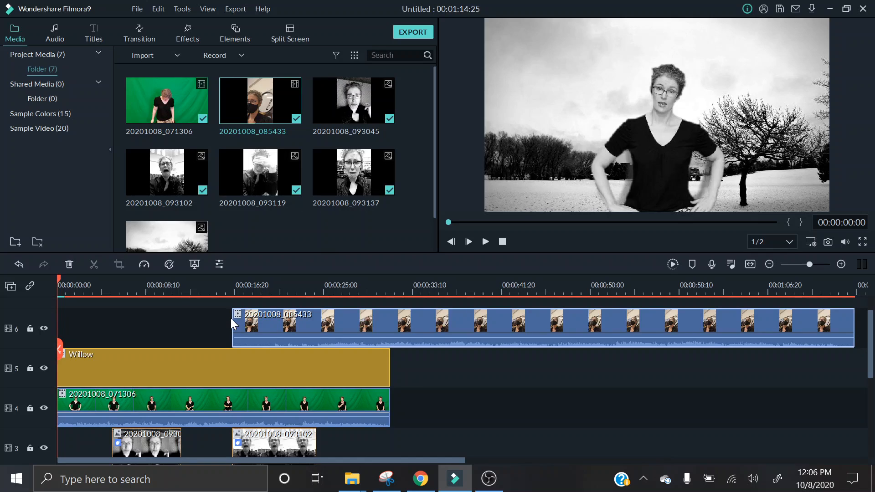
key("ctrl+z")
left_click_drag(283, 140, 398, 337)
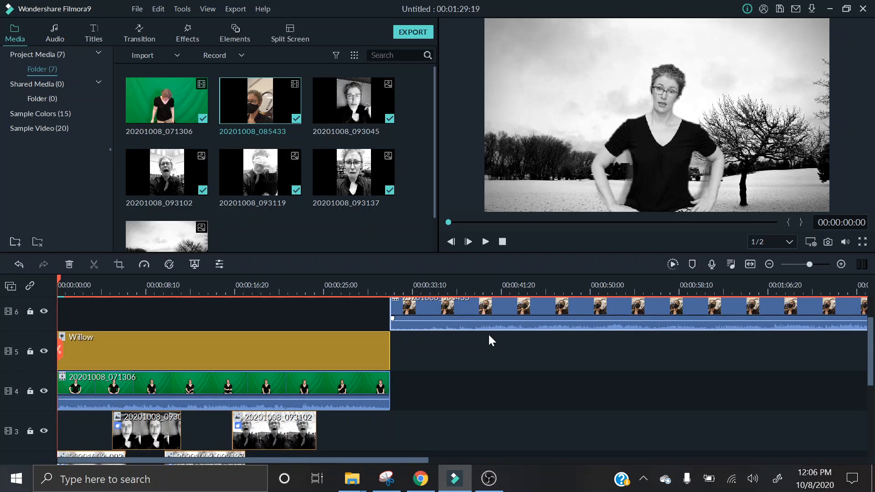
right_click(489, 313)
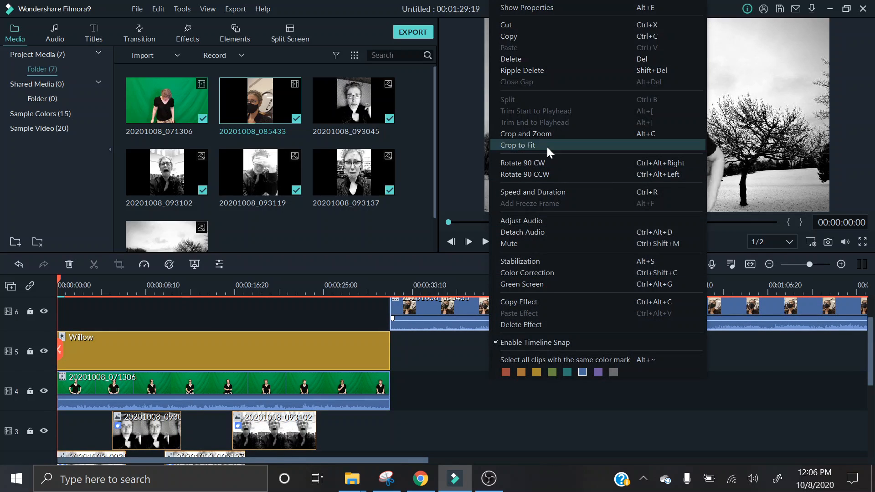
left_click(530, 231)
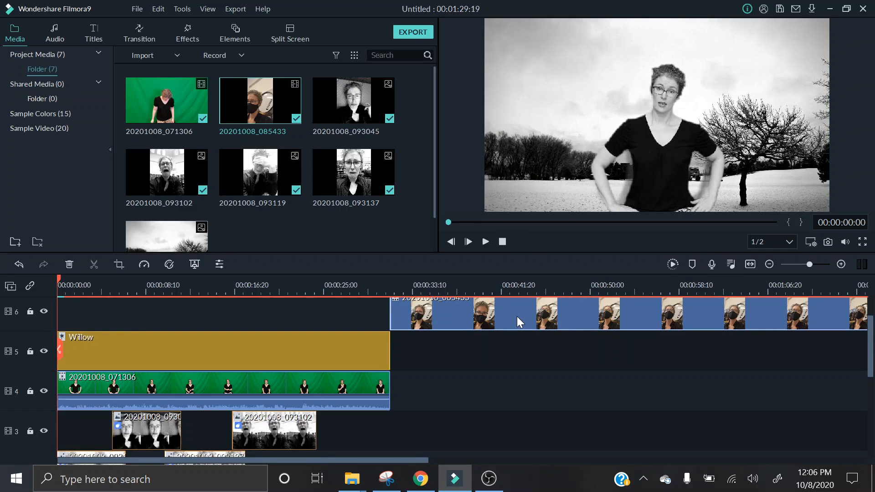
key("Delete")
scroll(559, 409, "down", 3)
scroll(558, 409, "down", 2)
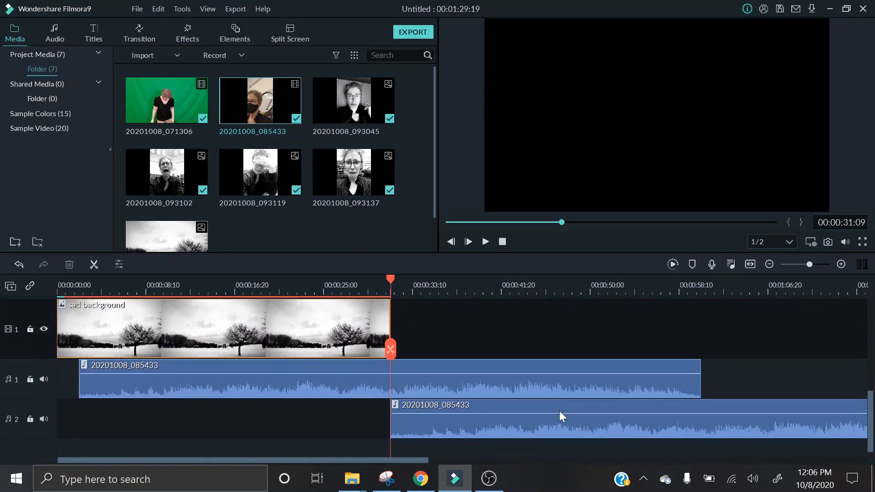
Select the four photos on tracks 2 and 3 and move them together about 5 seconds later
scroll(547, 395, "up", 3)
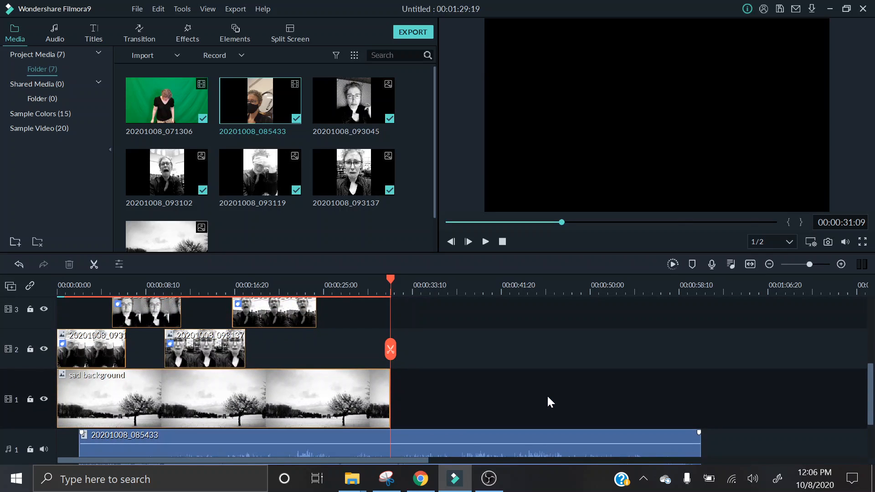
left_click_drag(338, 356, 144, 349)
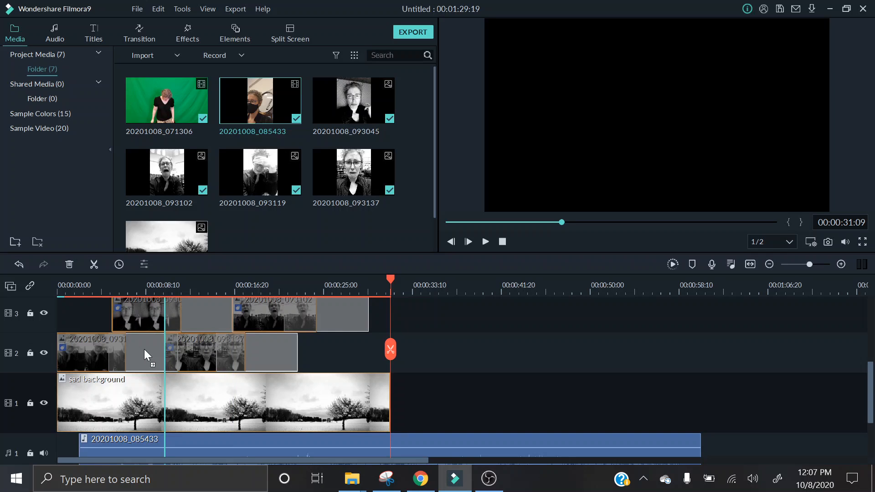
left_click_drag(144, 349, 144, 349)
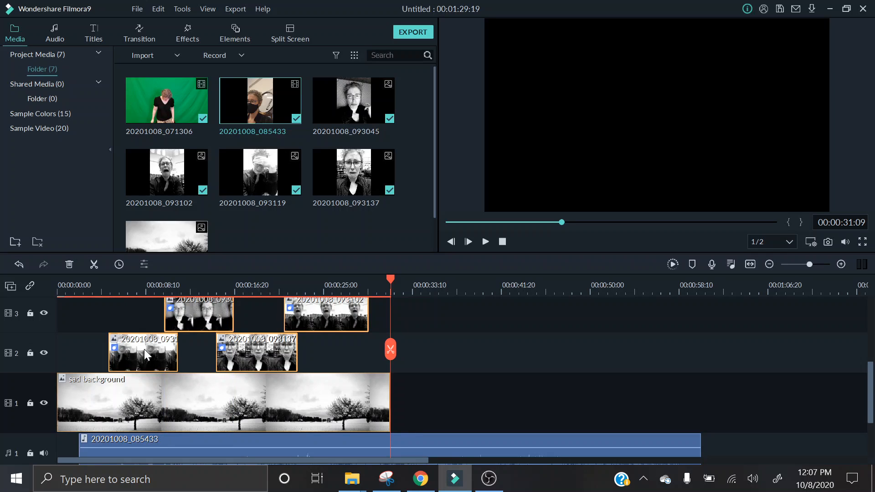
Delete the second copy of the 20201008_085433 audio from audio track 2
scroll(571, 392, "down", 3)
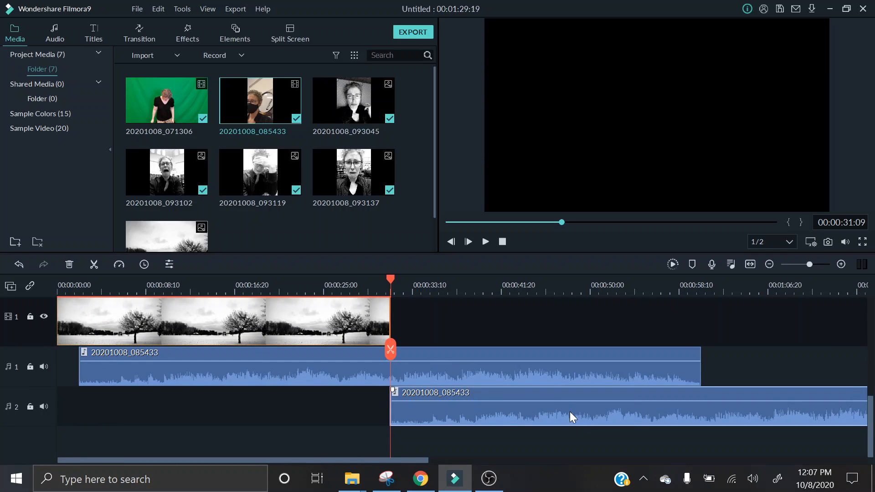
key("Delete")
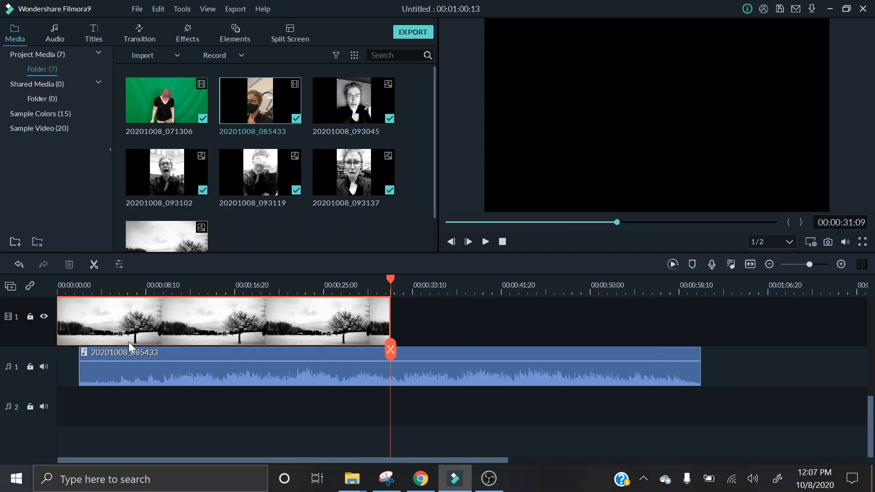
Play the timeline from 00:00:02:07, near the start of the detached audio, through the first photos
scroll(129, 342, "up", 3)
scroll(129, 341, "down", 1)
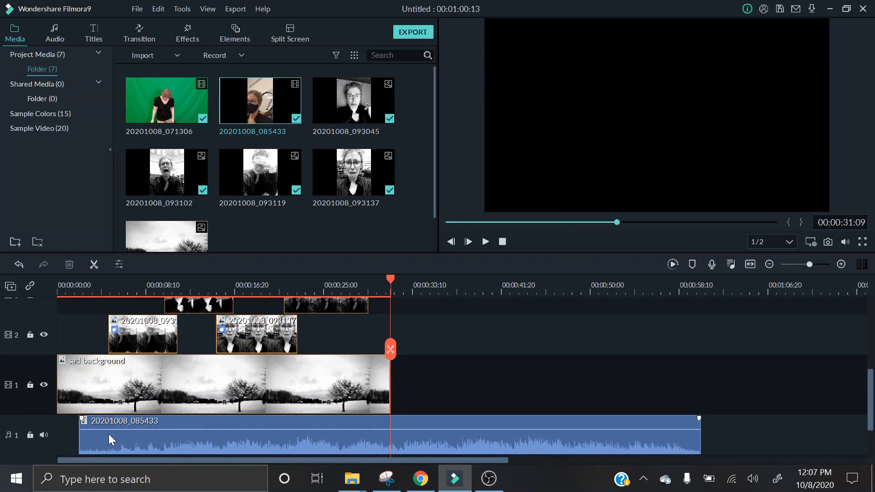
left_click_drag(212, 288, 81, 293)
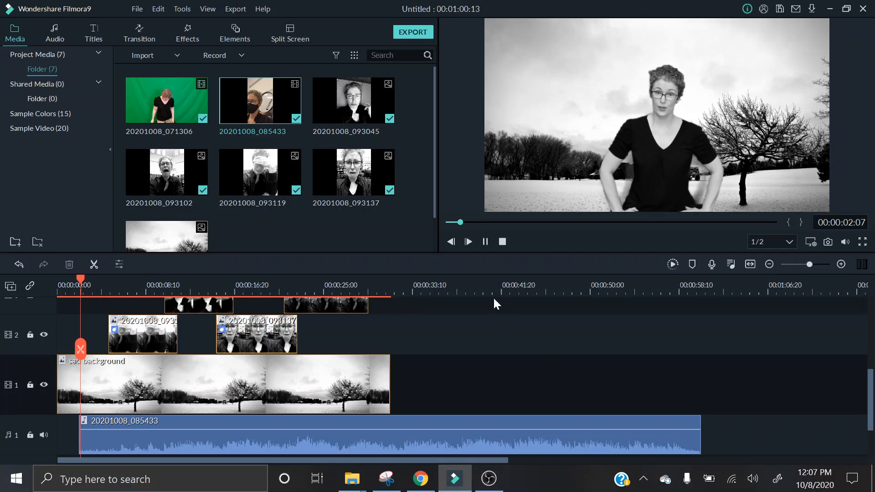
key("space")
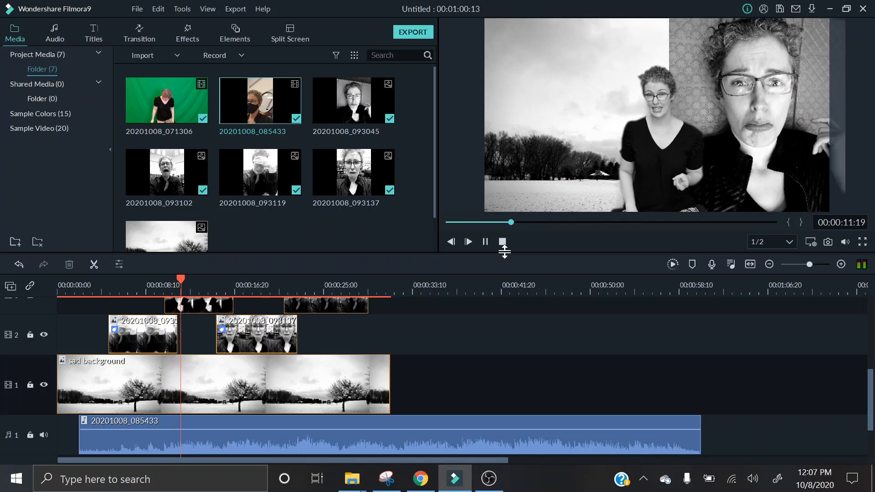
left_click(503, 244)
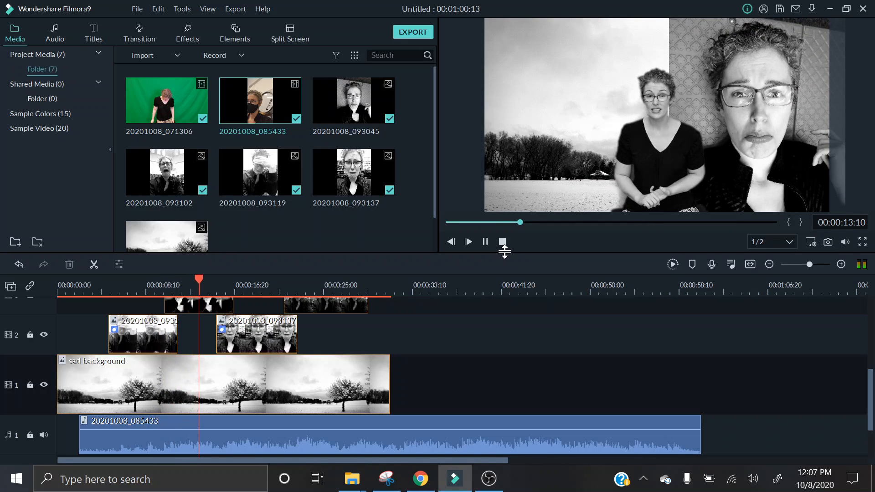
Try trimming the start edge of the detached 20201008_085433 audio, and undo the trim
left_click(93, 438)
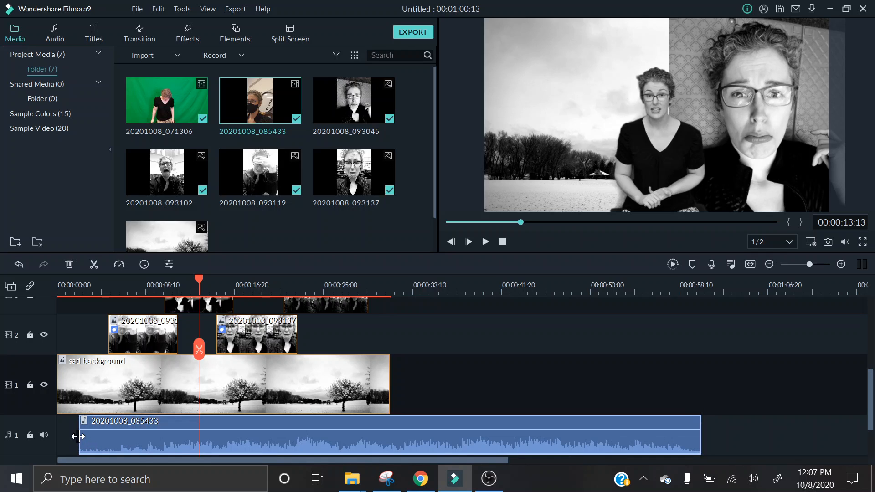
left_click_drag(78, 439, 118, 443)
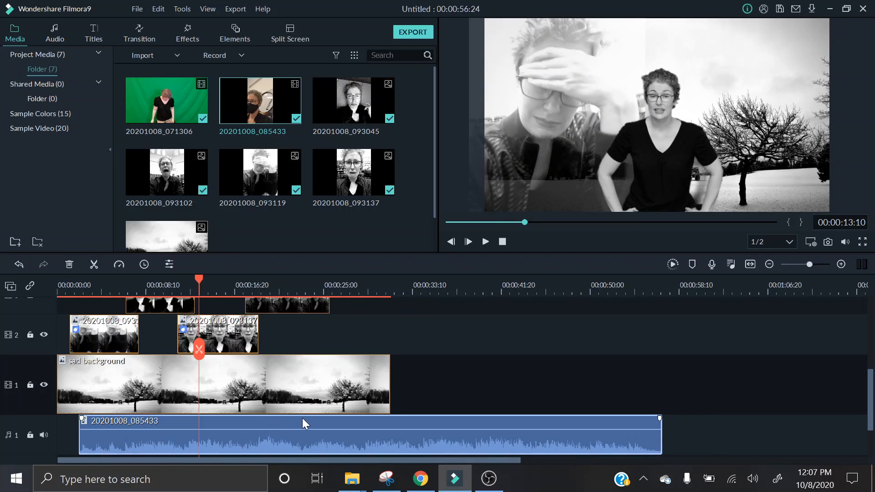
key("ctrl+z")
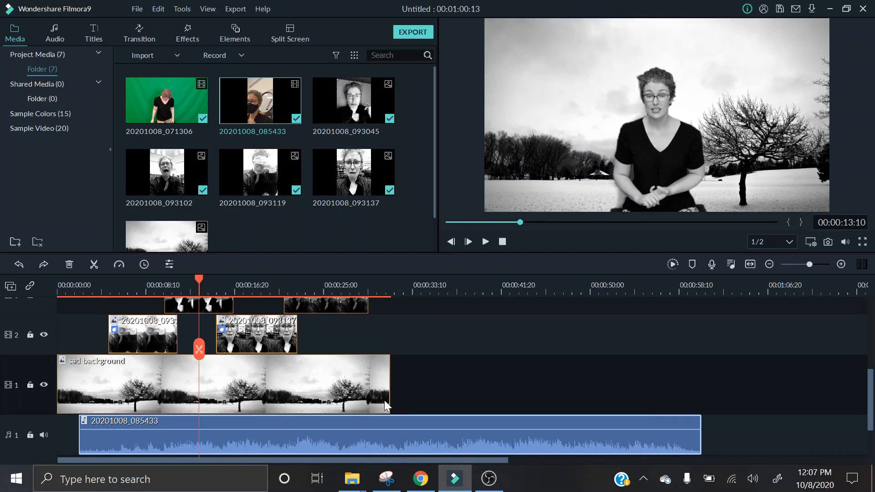
Split the detached audio at 00:00:05:21 and move the short opening piece behind the end of the main piece
left_click_drag(198, 282, 118, 292)
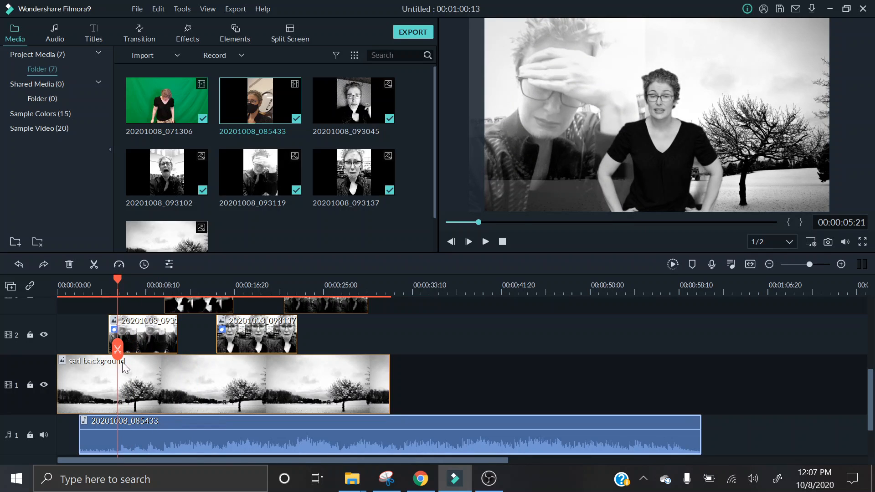
left_click(118, 350)
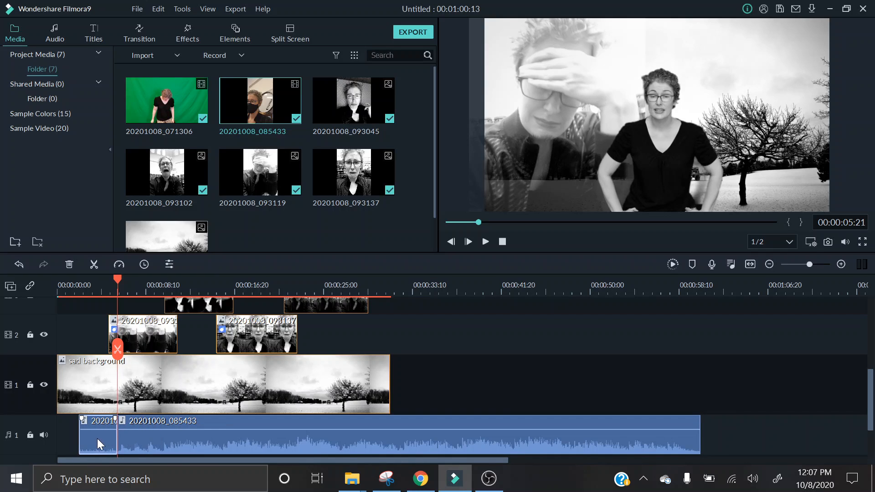
left_click_drag(95, 438, 31, 422)
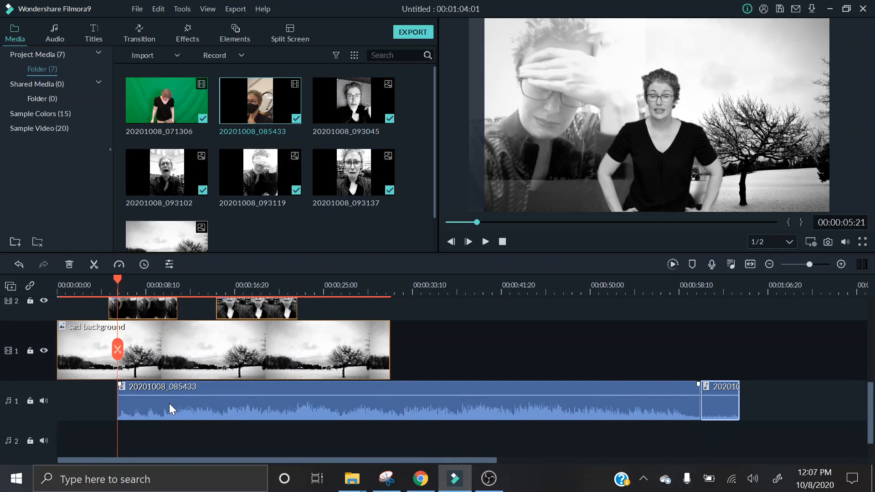
Move the main audio piece to the timeline start at -9.21 dB volume and trim its end to 00:00:31:09
mouse_move(152, 403)
left_mouse_down()
mouse_move(109, 405)
mouse_move(140, 402)
left_mouse_up()
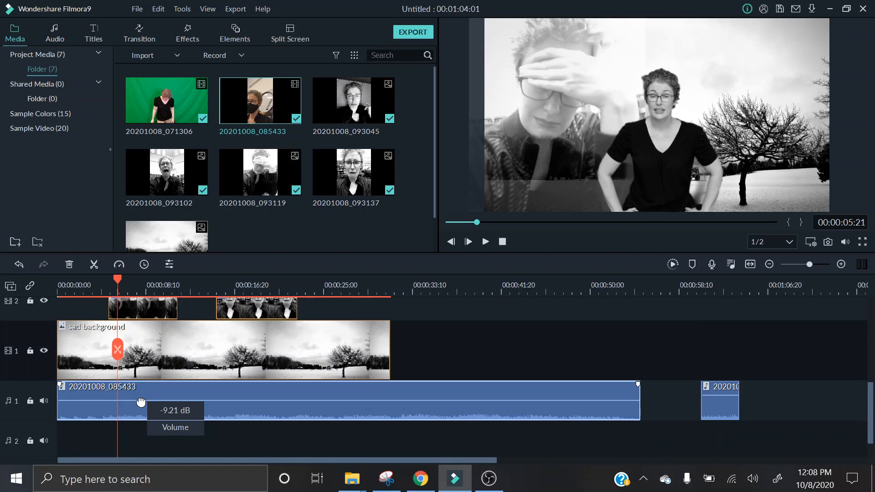
left_click(647, 418)
left_click_drag(640, 406, 391, 403)
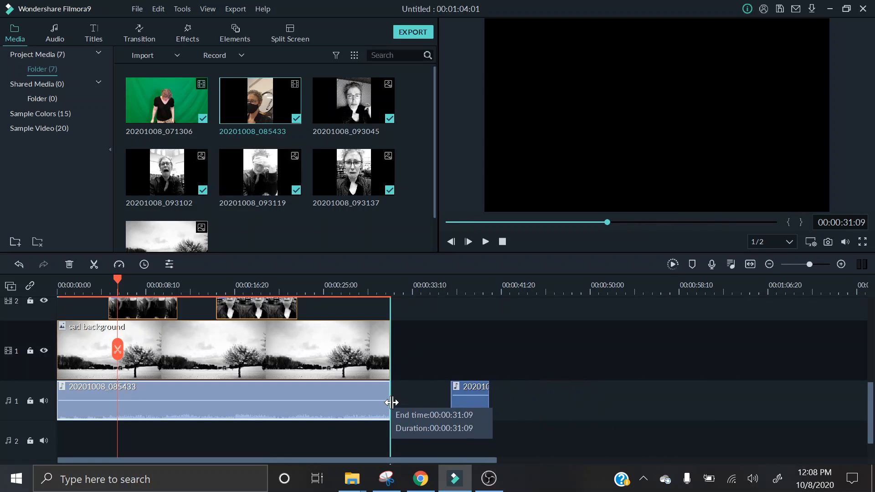
Delete the short leftover 20201008_085433 audio piece from audio track 1
left_click(463, 399)
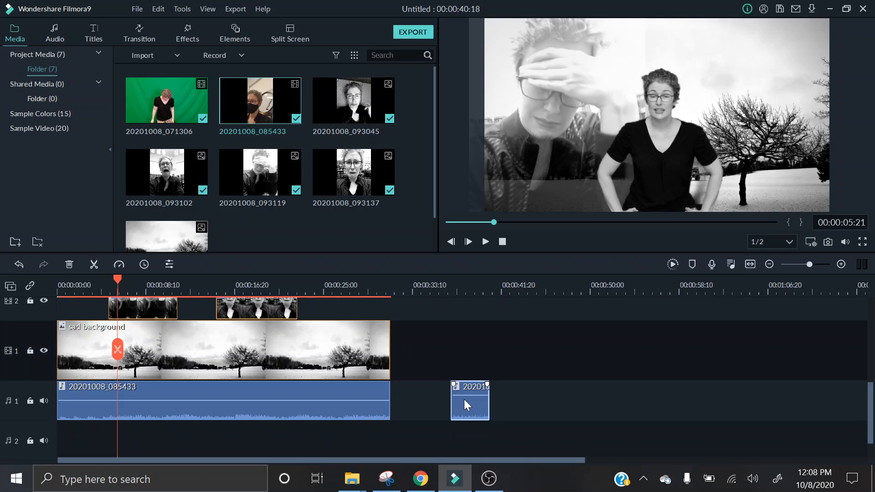
key("Delete")
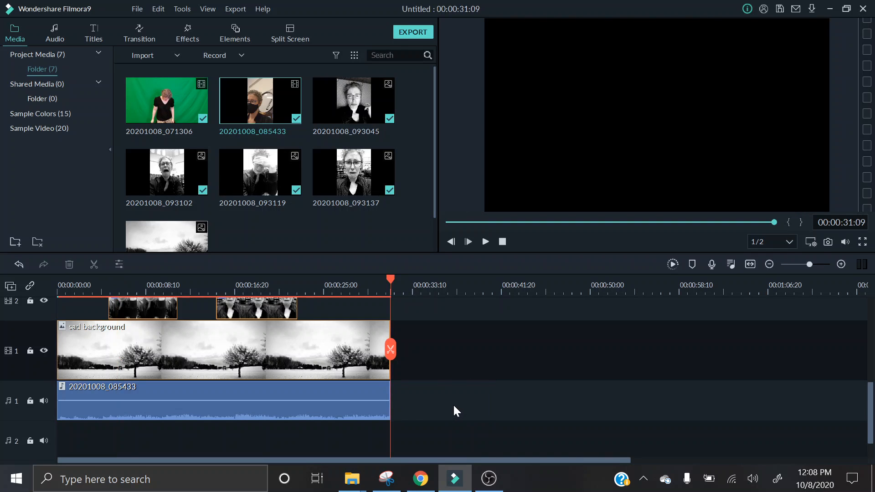
Add a short fade-out of about 1 second at the end of the detached 20201008_085433 audio
double_click(368, 399)
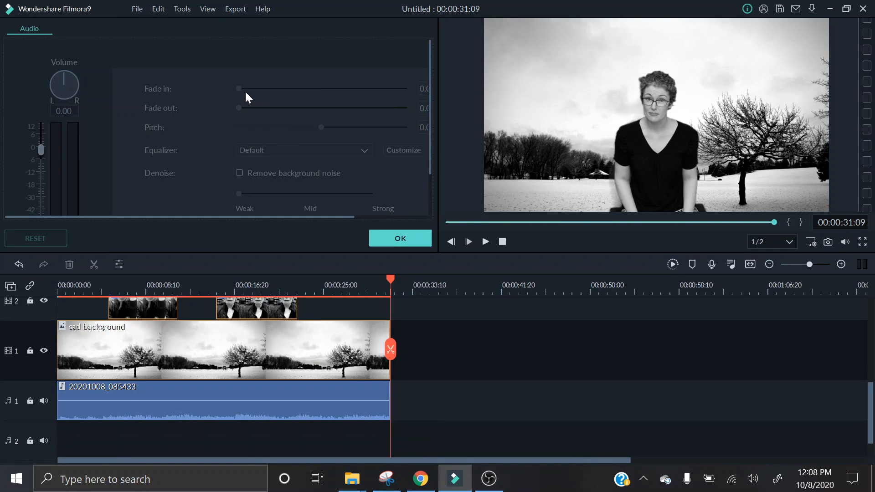
left_click(405, 242)
left_click_drag(384, 384, 380, 384)
Play the video from the start to near its end to check the photo timing and audio
left_click_drag(137, 283, 50, 287)
key("space")
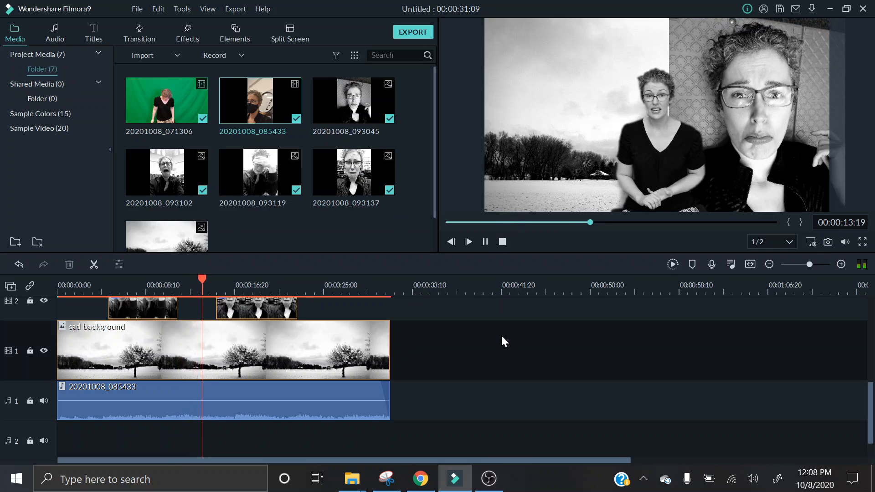
scroll(501, 335, "up", 4)
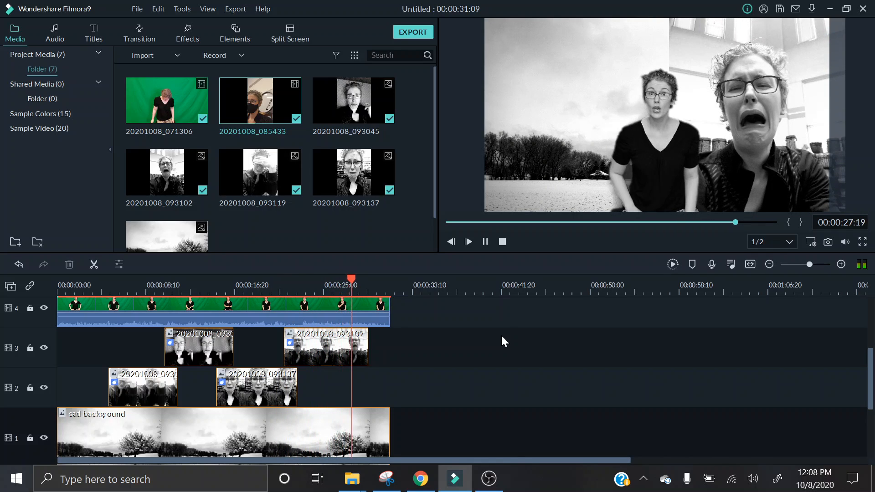
left_click(485, 241)
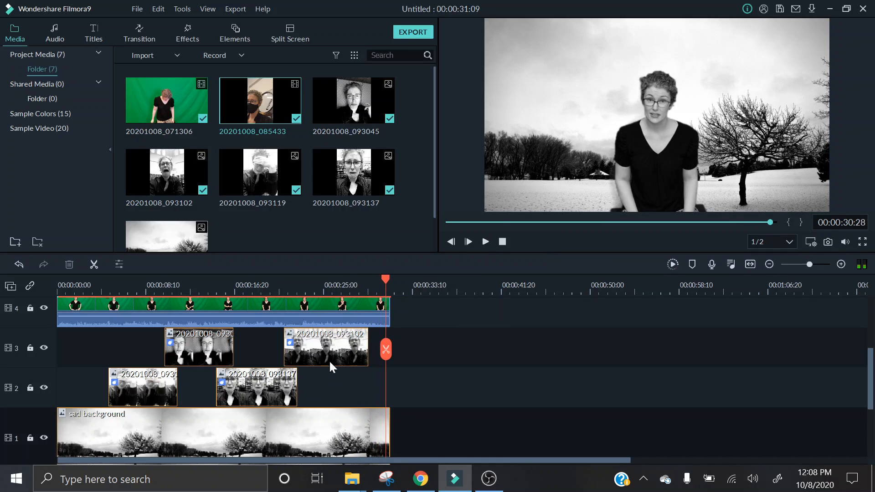
Move photo 20201008_093102 to start at about 22.5 s and 20201008_093137 at about 16.5 s, and extend 20201008_093045 to end at about 17.7 s
left_click_drag(352, 351, 363, 352)
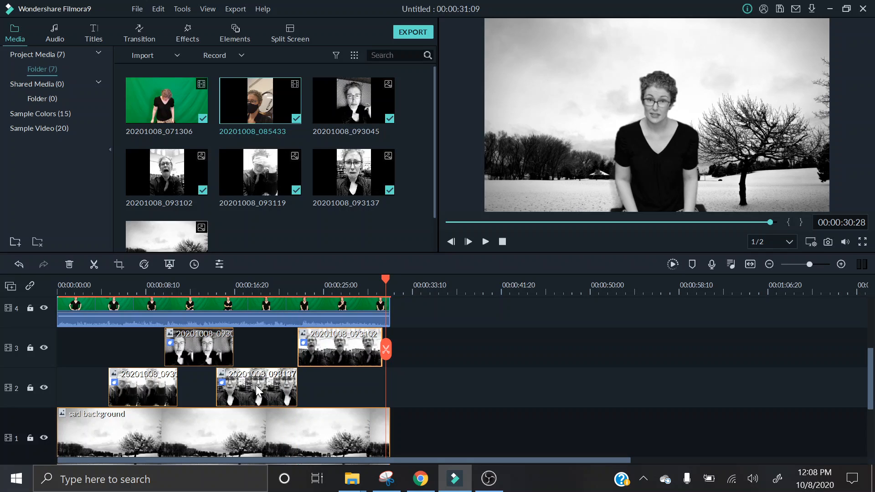
left_click_drag(255, 384, 275, 384)
left_click(192, 349)
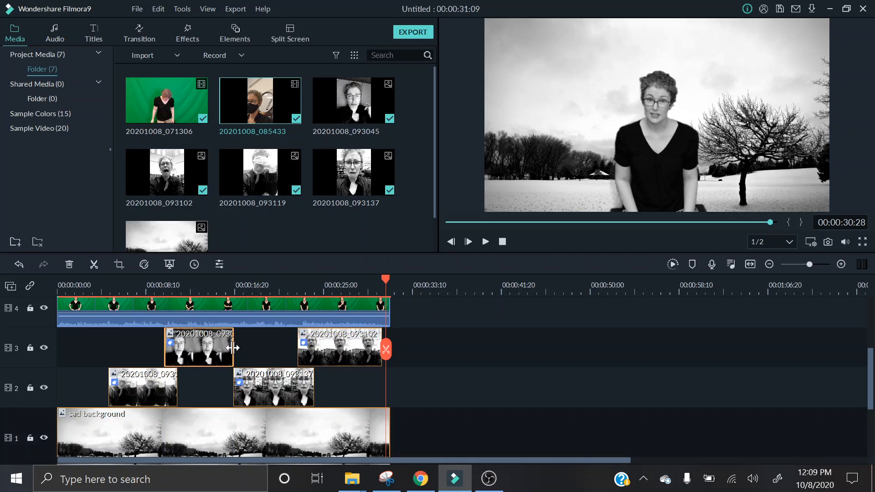
left_click_drag(232, 348, 246, 349)
Add Fade transitions to both the start and end of the 20201008_071306 clip and the sad background
left_click_drag(386, 284, 17, 286)
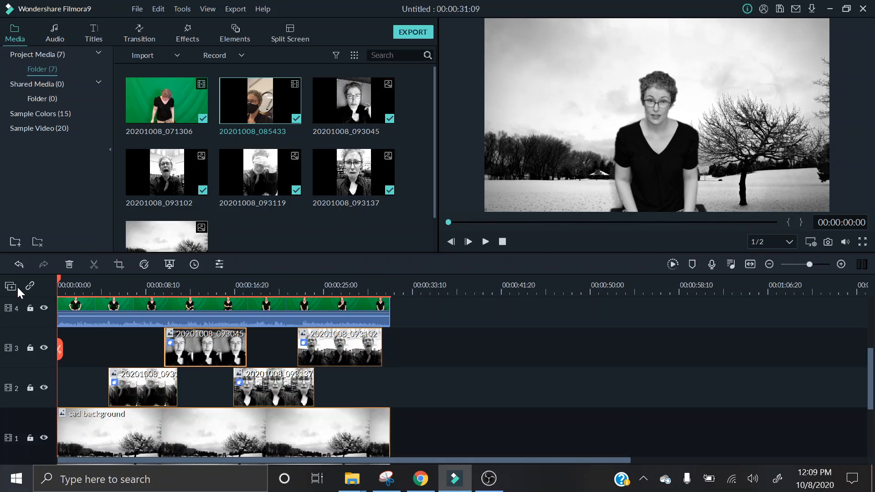
left_click(103, 304)
scroll(103, 304, "up", 2)
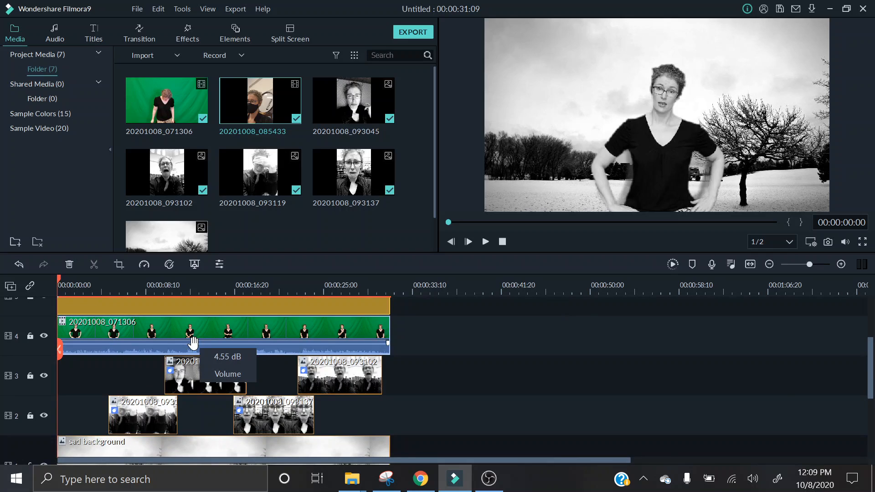
left_click(138, 25)
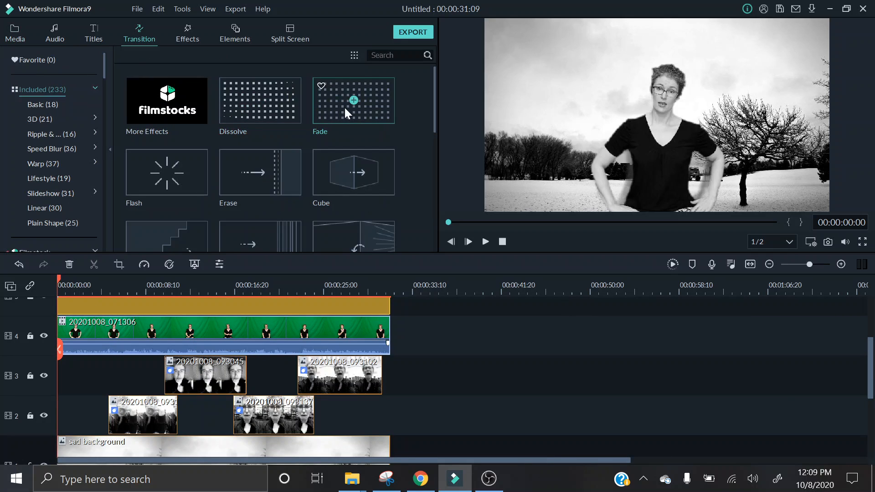
key("Delete")
left_click(270, 395)
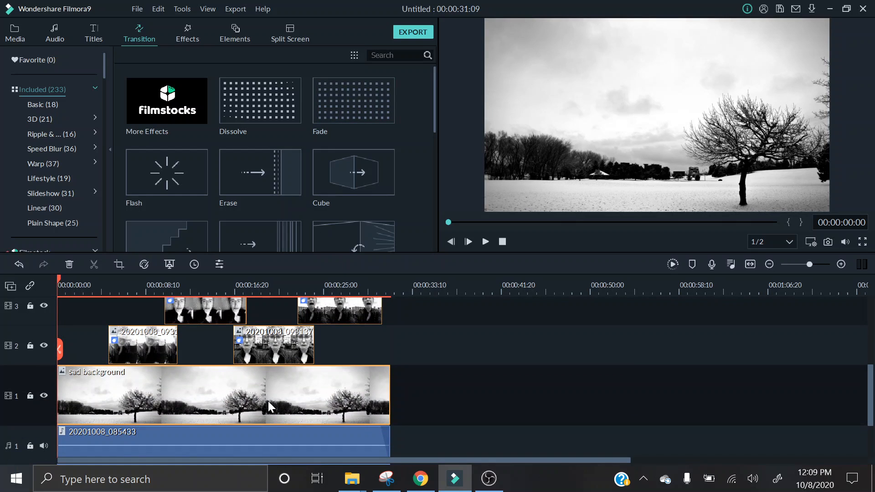
left_click(355, 99)
key("ctrl+z")
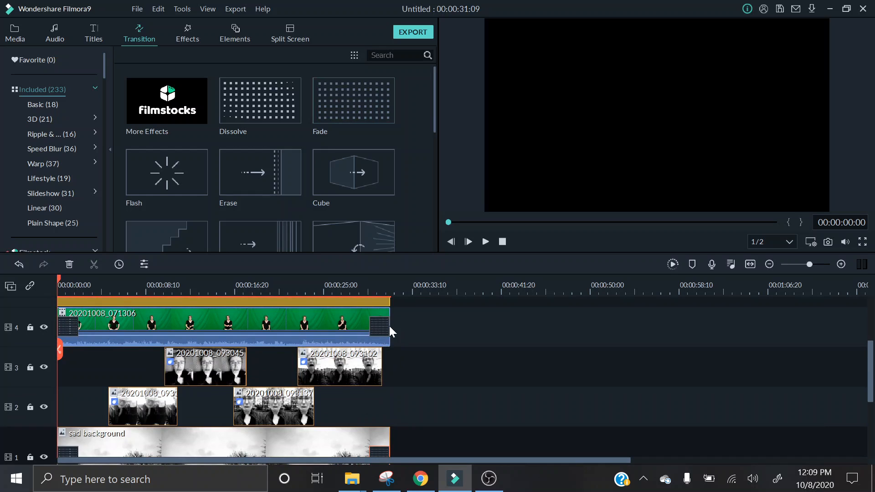
Preview the opening fade and shorten the start transitions on the 20201008_071306 clip and the sad background to about half a second
left_click(485, 241)
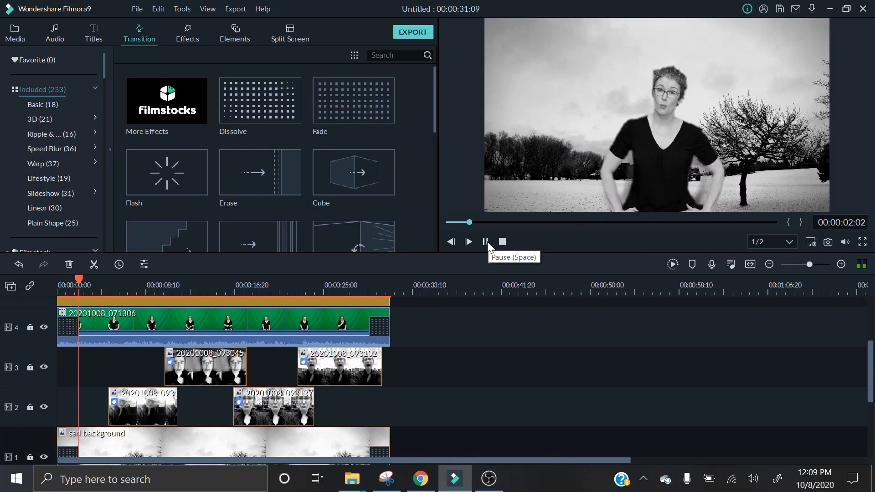
key("space")
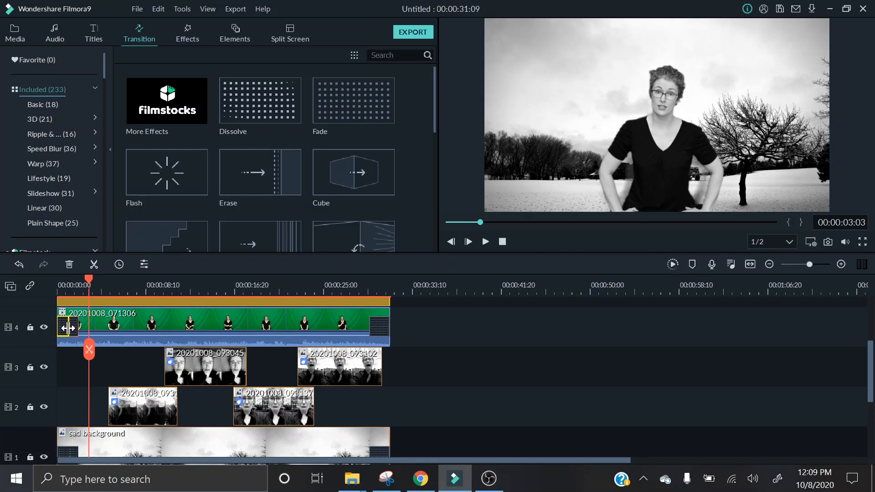
scroll(76, 360, "down", 2)
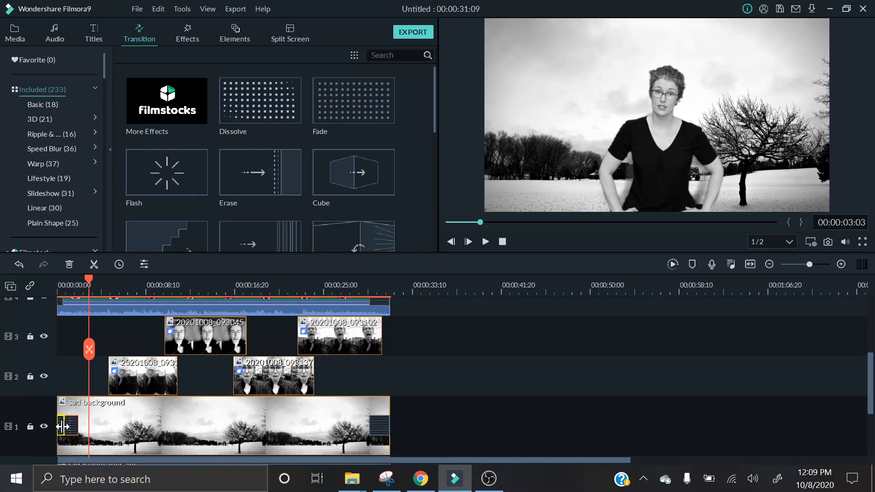
left_click_drag(76, 426, 62, 426)
scroll(327, 425, "down", 1)
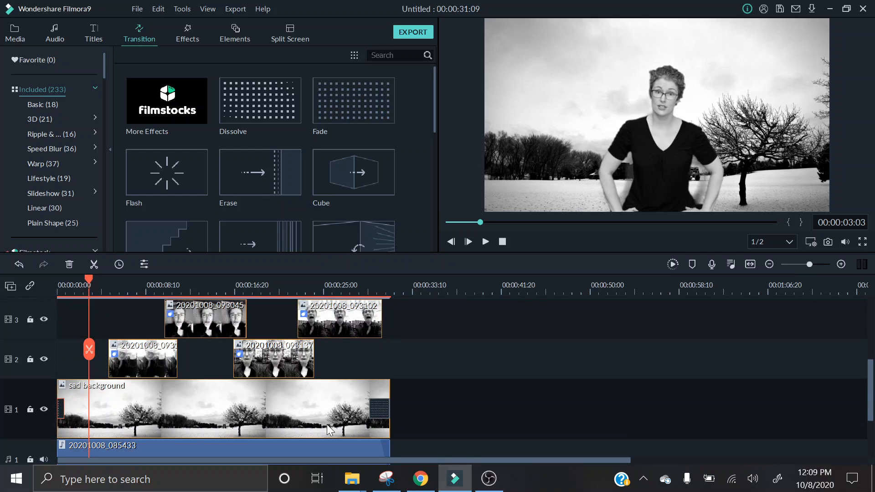
scroll(439, 363, "up", 3)
scroll(439, 362, "down", 2)
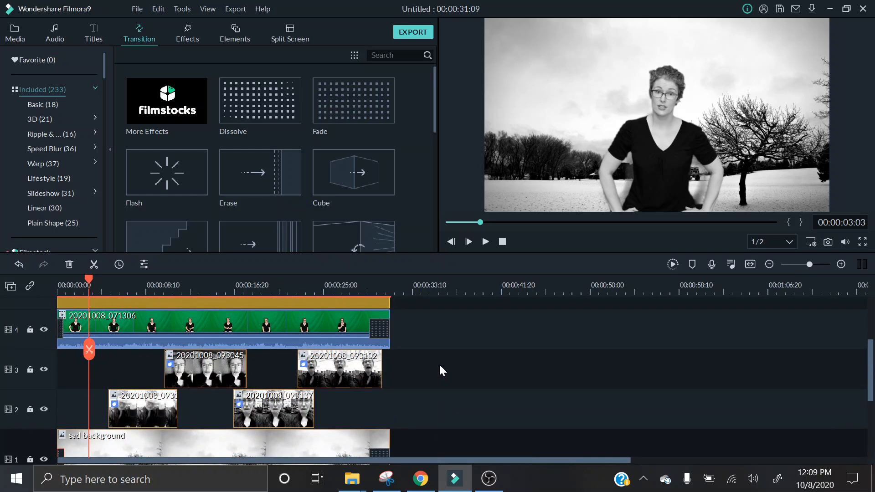
Review the local MP4 export options, including the resolution and quality settings, and leave without exporting
left_click(412, 32)
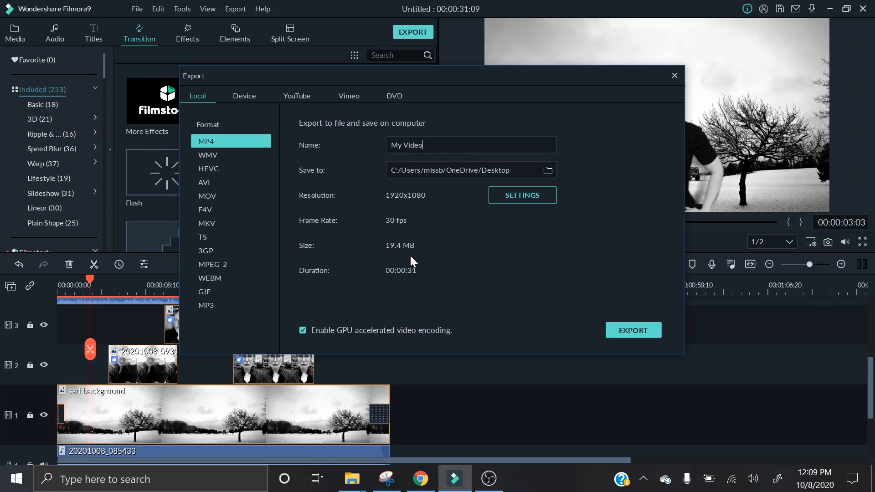
left_click(517, 206)
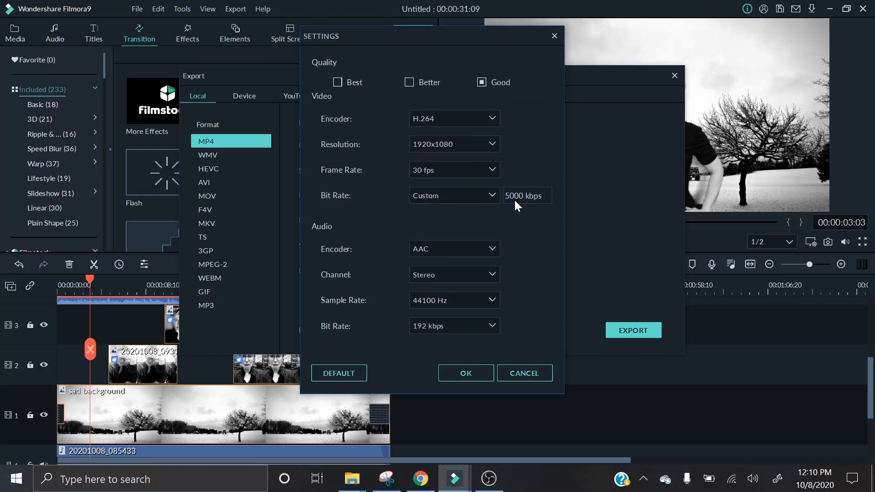
left_click(480, 145)
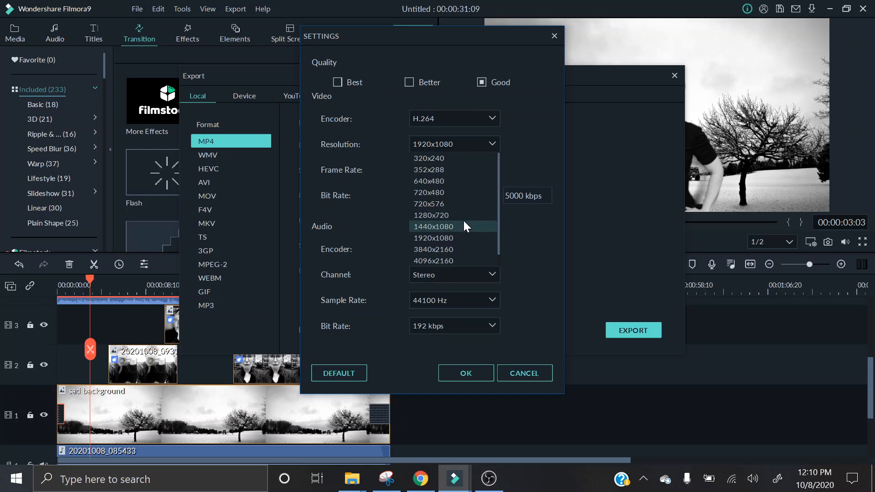
left_click(546, 145)
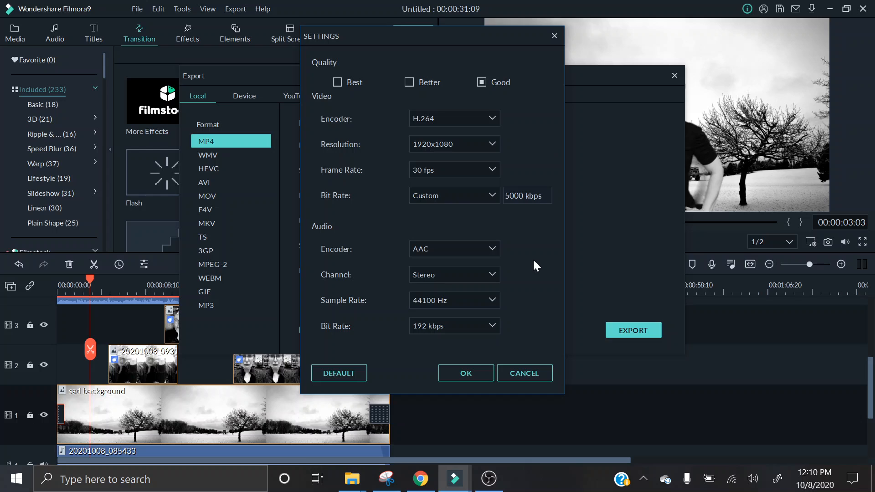
left_click(409, 81)
left_click(534, 373)
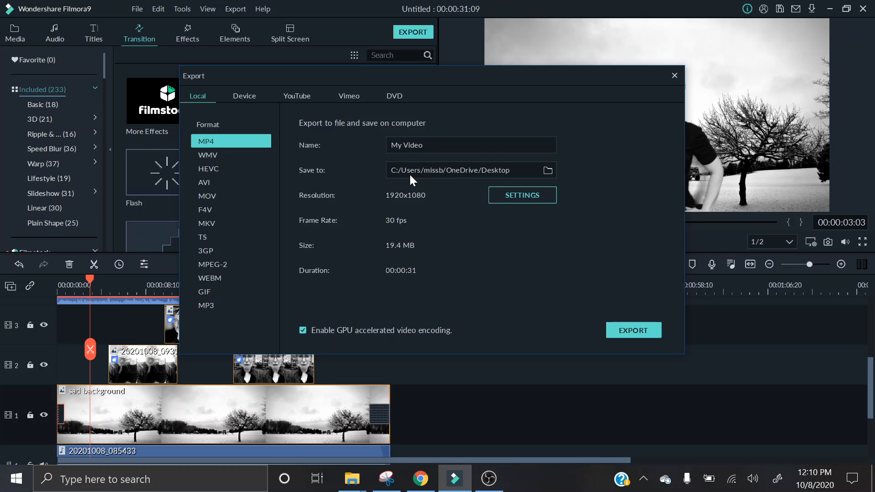
left_click(674, 76)
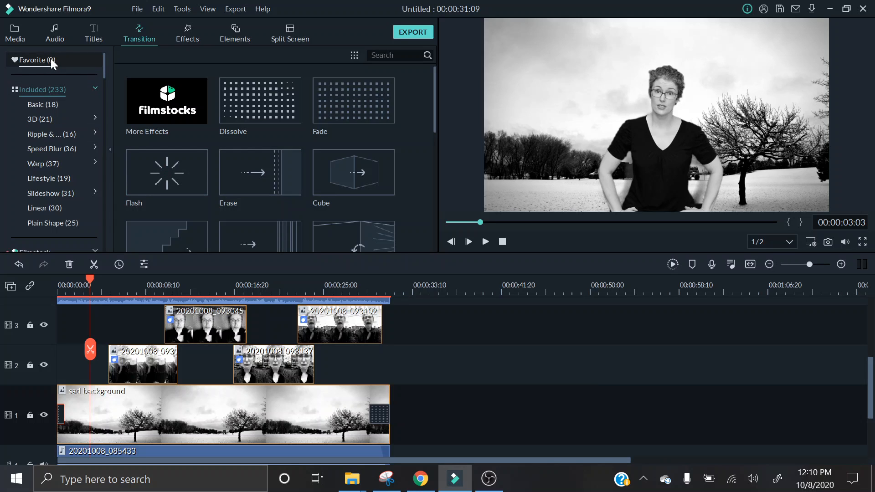
Browse the categories of the included audio library and return to the project media
left_click(65, 35)
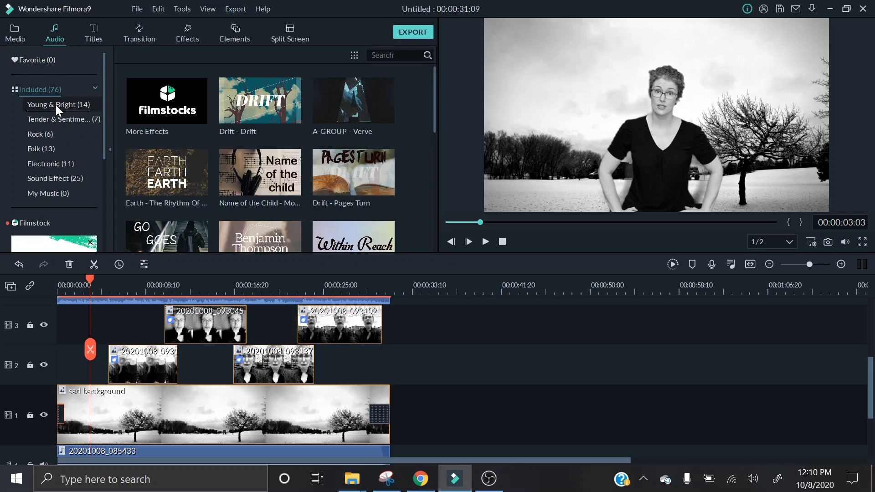
scroll(56, 105, "down", 5)
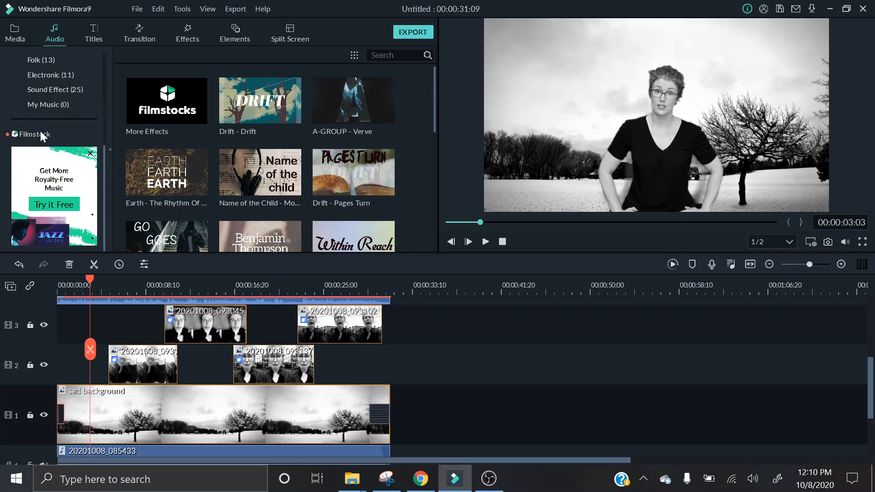
left_click(19, 43)
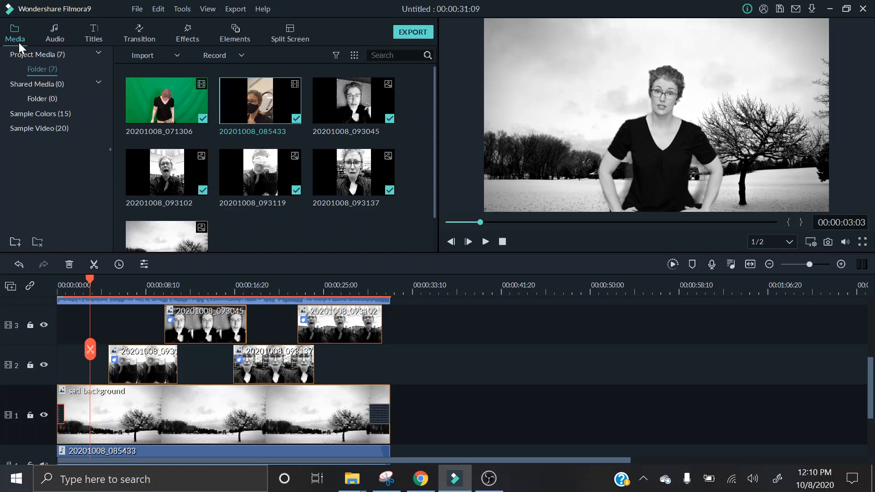